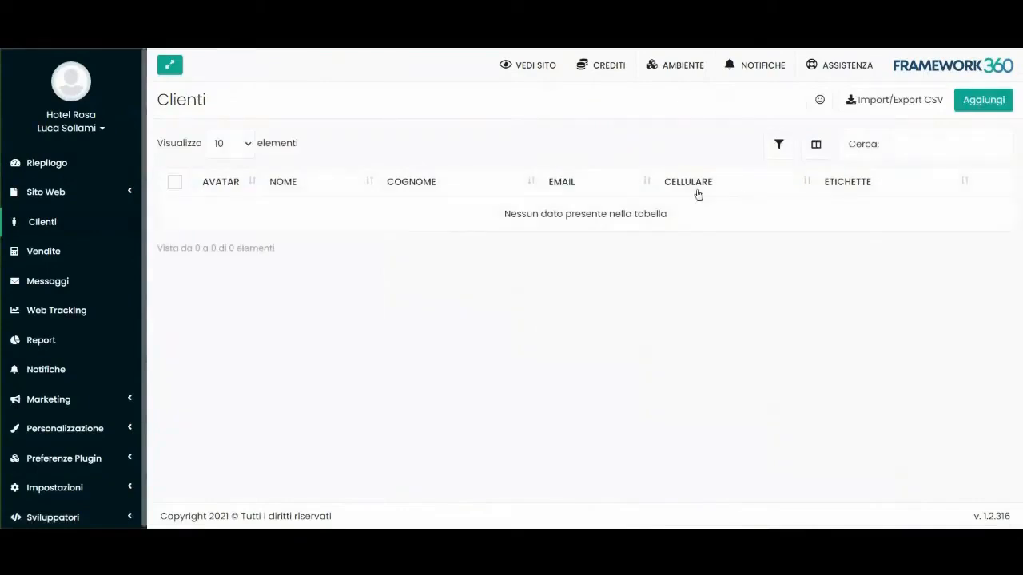
# Open a blank new customer record and bring up the website's Form list in a separate browser tab.
pyautogui.click(883, 106)
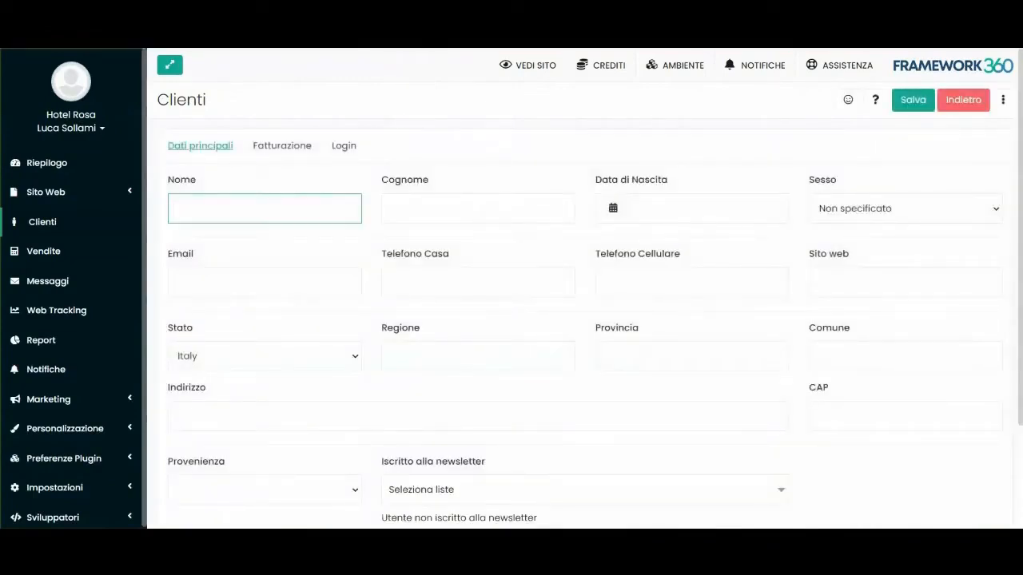
pyautogui.click(61, 198)
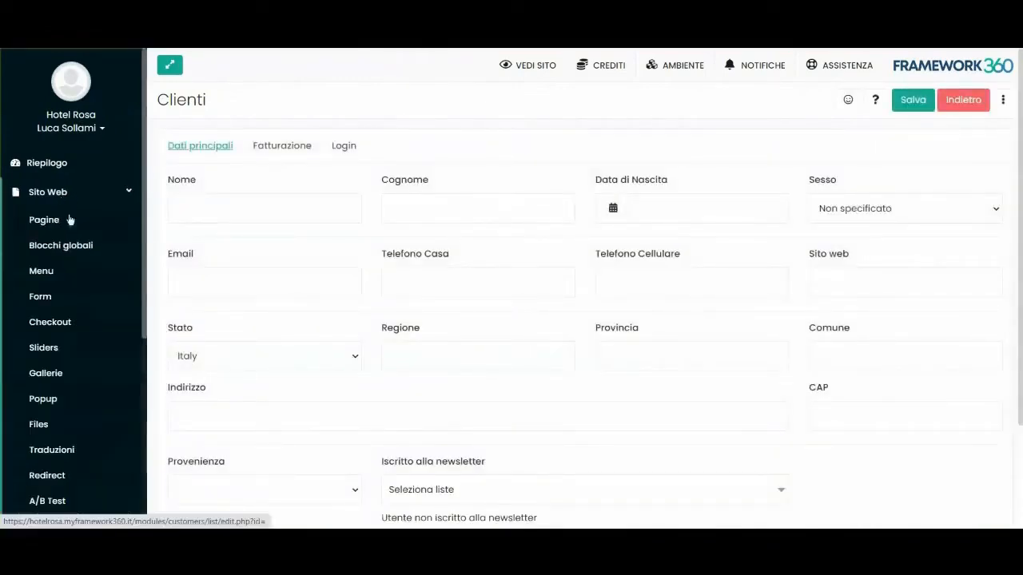
pyautogui.scroll(-1, 85, 348)
pyautogui.scroll(-1, 85, 348)
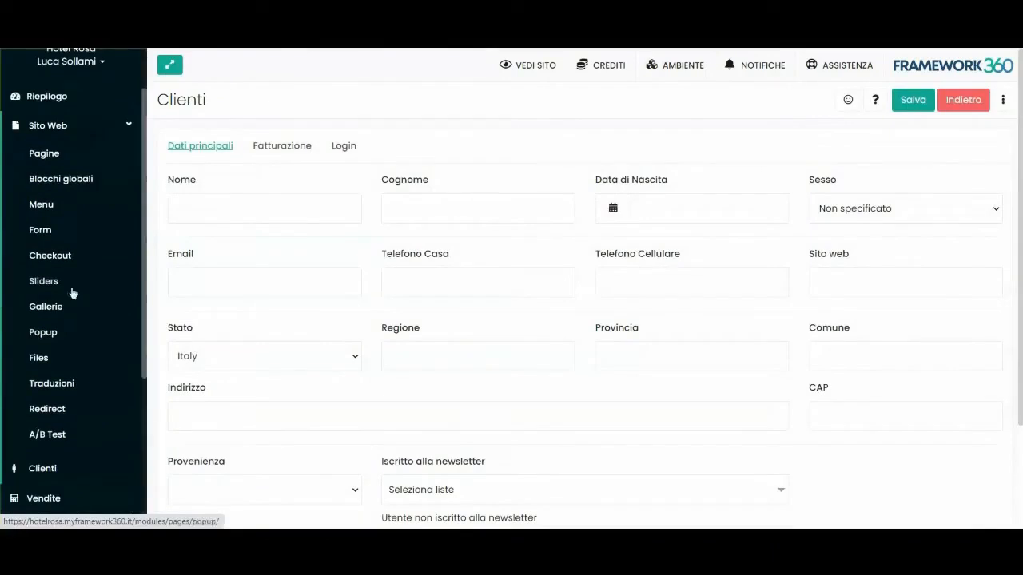
pyautogui.rightClick(45, 232)
pyautogui.click(56, 239)
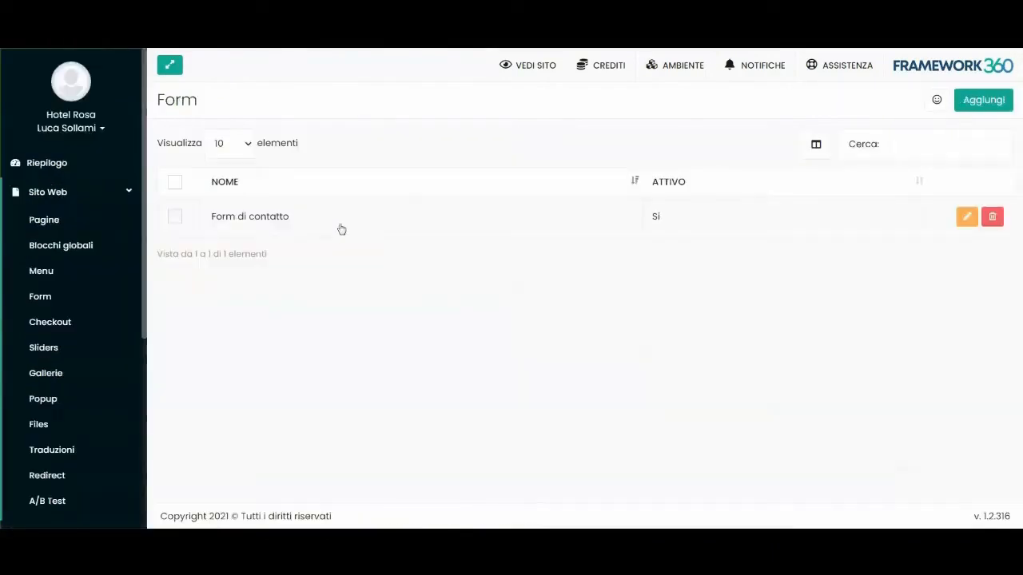
# Open "Form di contatto" and activate its Registra Cliente action.
pyautogui.click(366, 230)
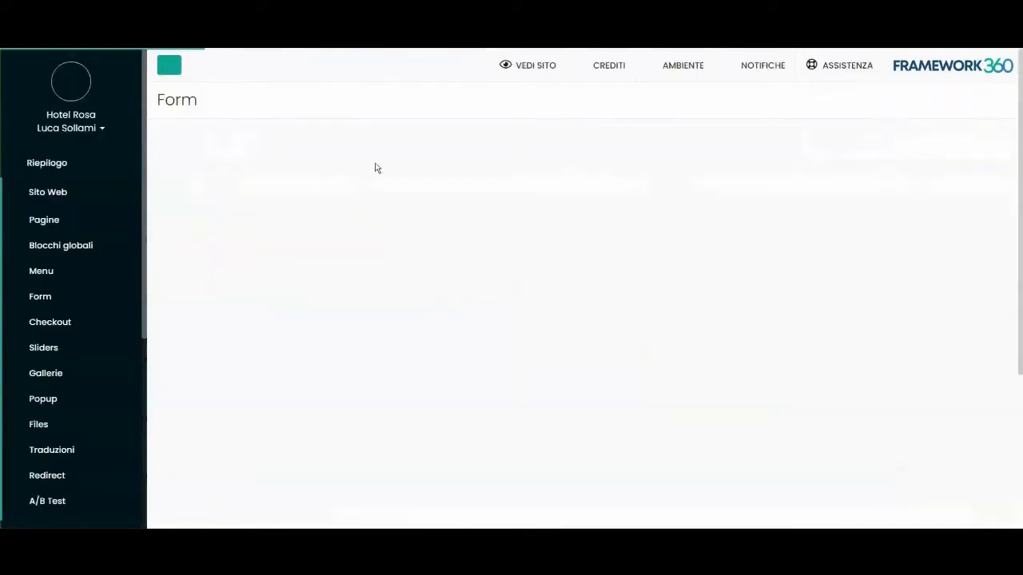
pyautogui.click(252, 145)
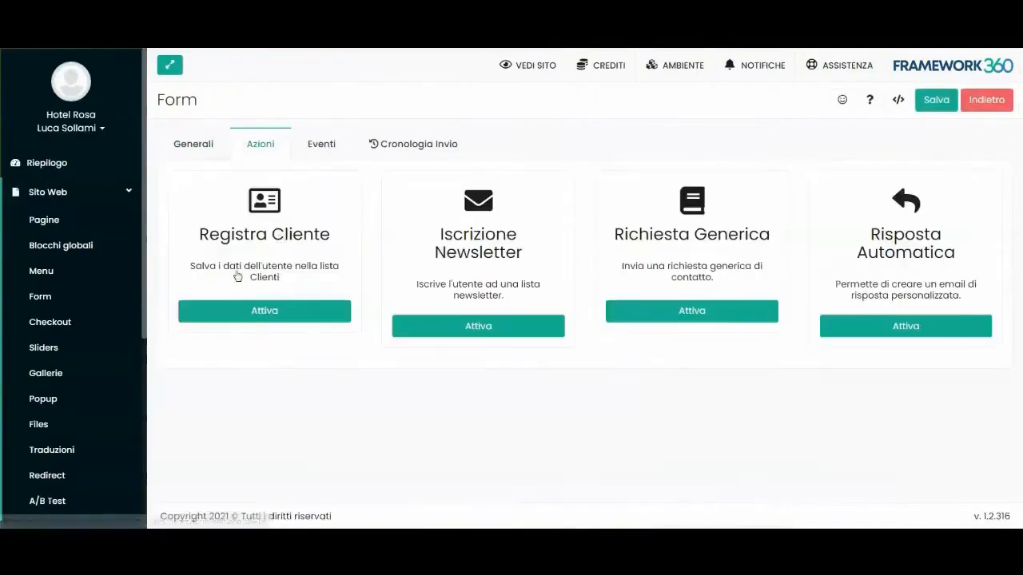
pyautogui.click(259, 308)
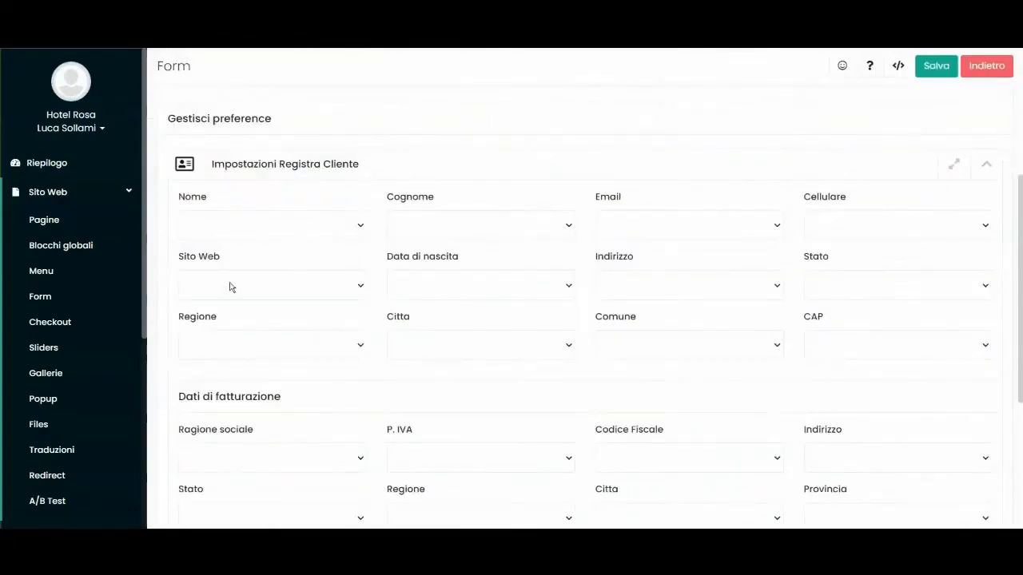
# Examine the Registra Cliente field mappings, including the choices for Data di nascita, and return to the form's general settings.
pyautogui.scroll(3, 328, 284)
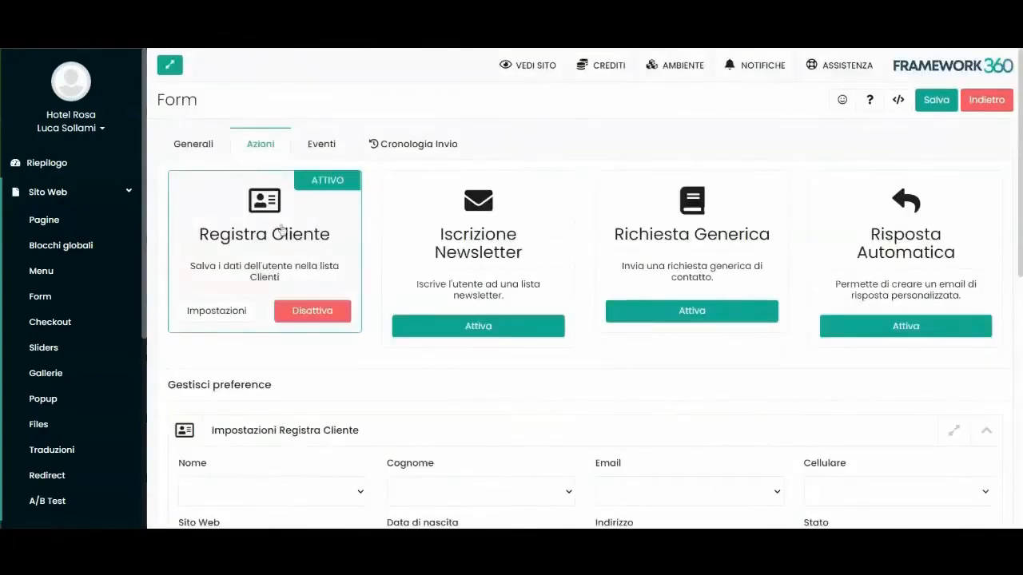
pyautogui.scroll(-4, 352, 336)
pyautogui.click(494, 214)
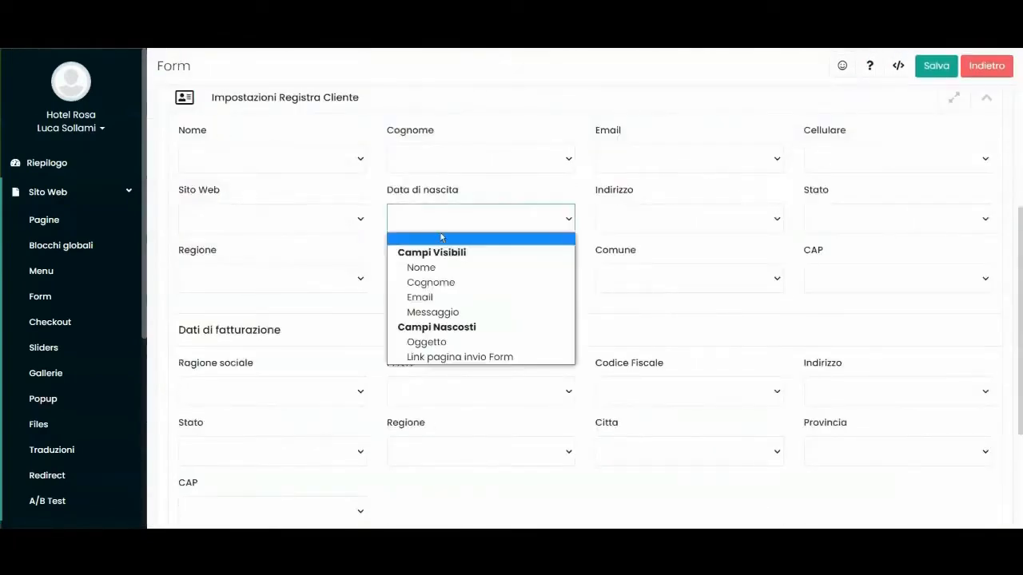
pyautogui.scroll(4, 245, 161)
pyautogui.click(204, 144)
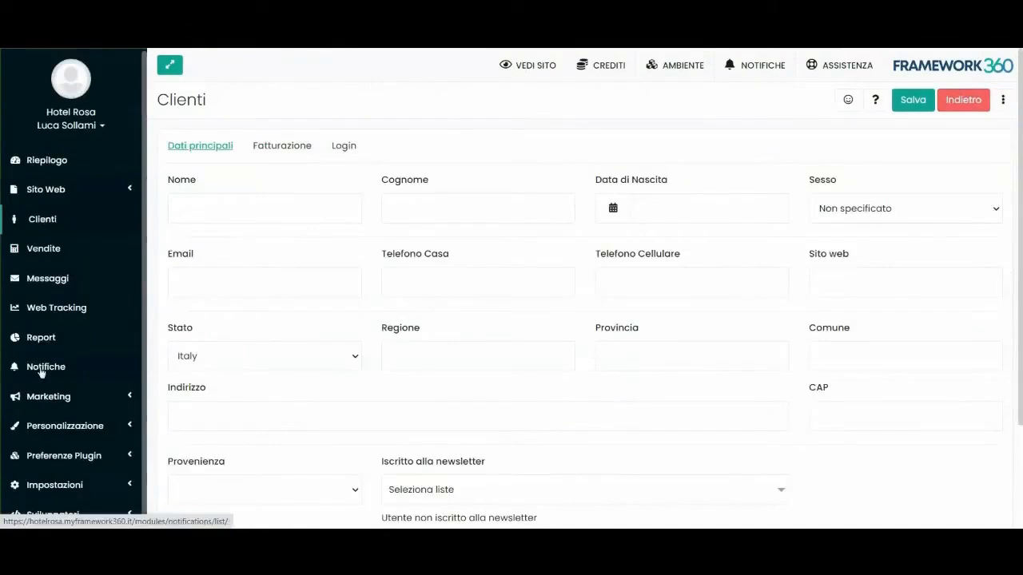
# Switch back to the new customer record and enter the customer's first name, surname and date of birth.
pyautogui.click(262, 192)
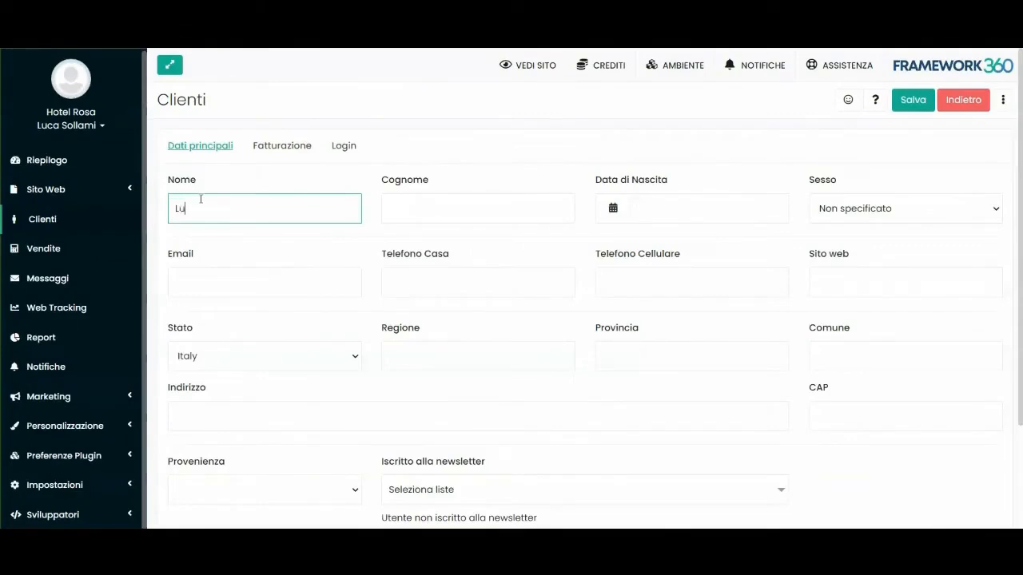
pyautogui.press('Tab')
pyautogui.write('Sollomi')
pyautogui.press('Tab')
pyautogui.click(708, 244)
pyautogui.click(708, 245)
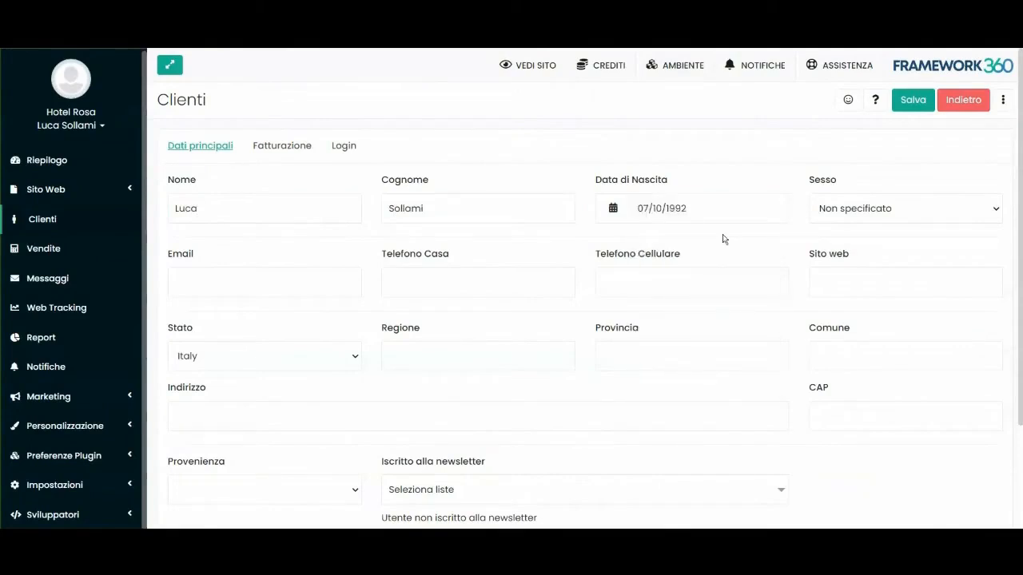
# Set the customer's Sesso to Maschio, fill in the e-mail address and mobile phone number, and save the record.
pyautogui.click(831, 209)
pyautogui.click(839, 244)
pyautogui.click(219, 288)
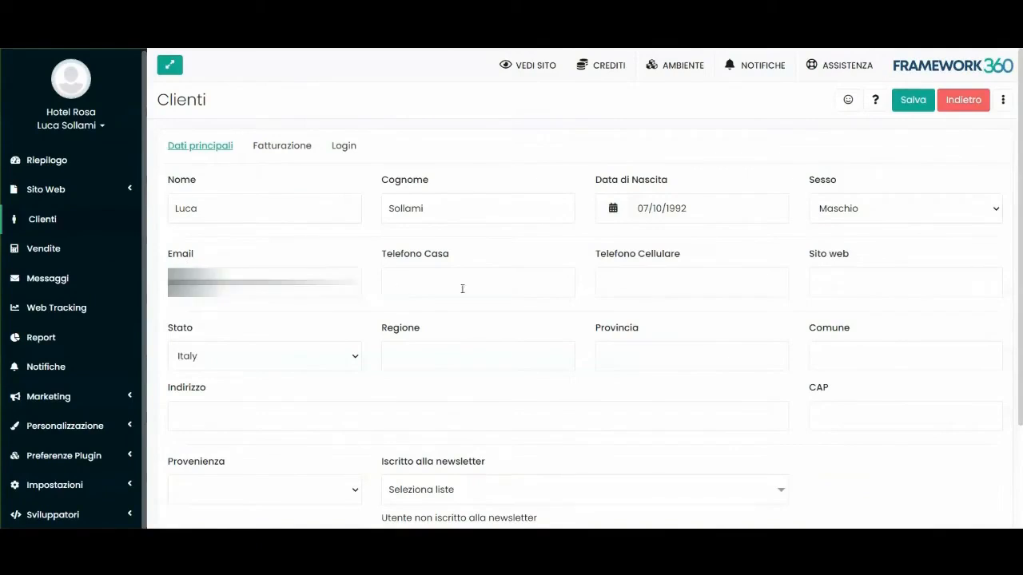
pyautogui.click(613, 286)
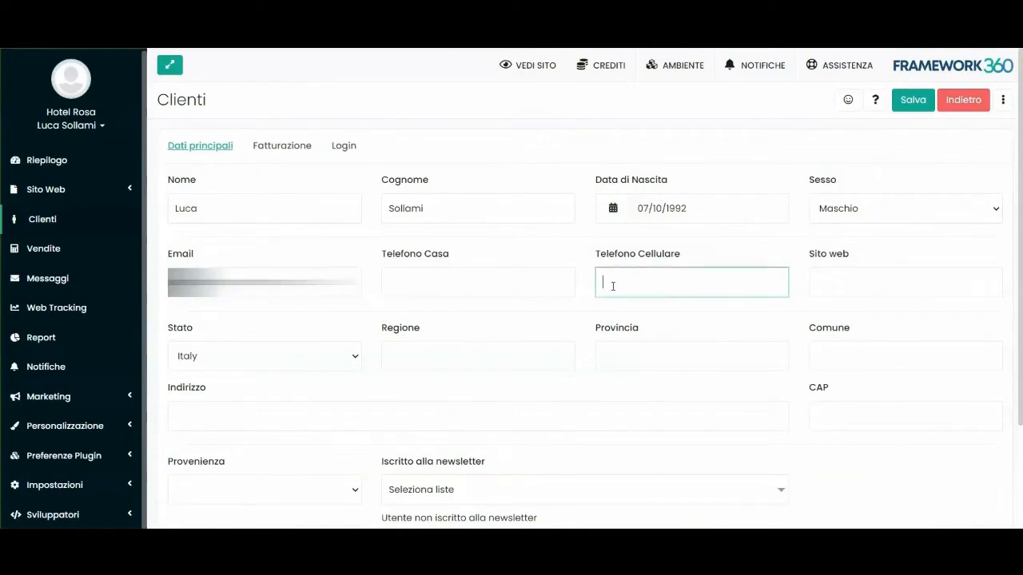
pyautogui.write('32')
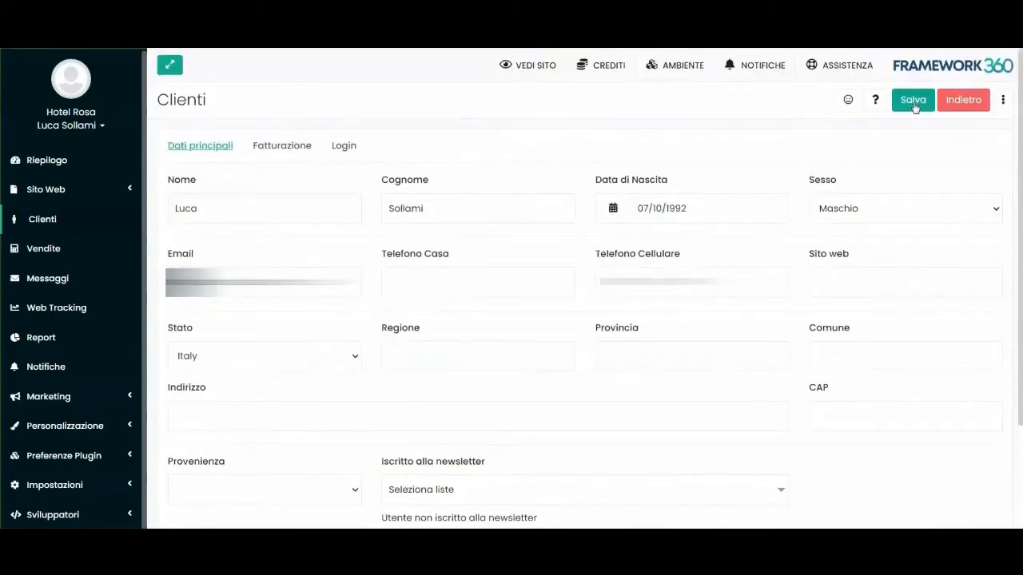
pyautogui.click(913, 100)
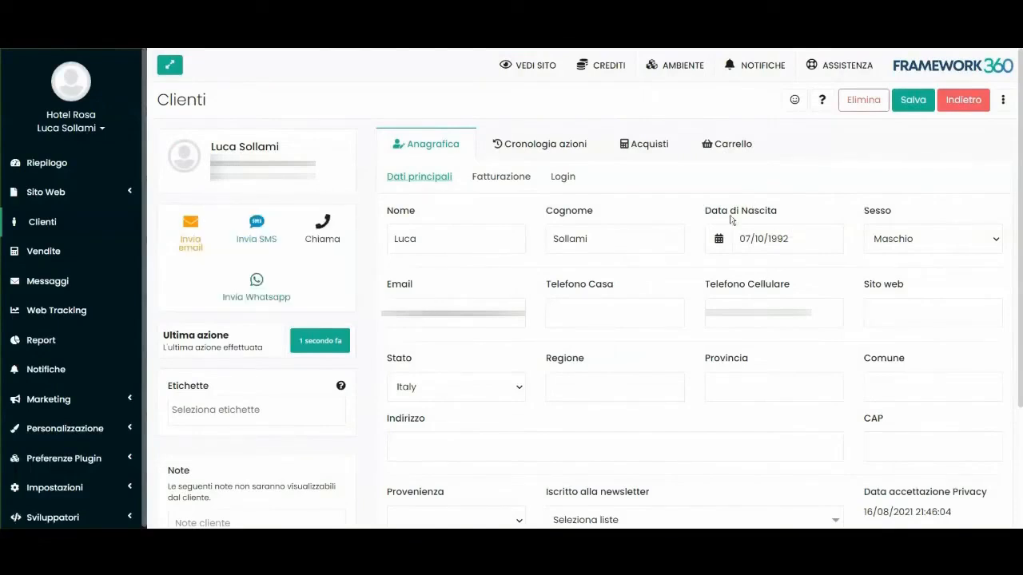
# Open the Compleanno notification, add a row to its email content, and return to the email settings.
pyautogui.click(58, 370)
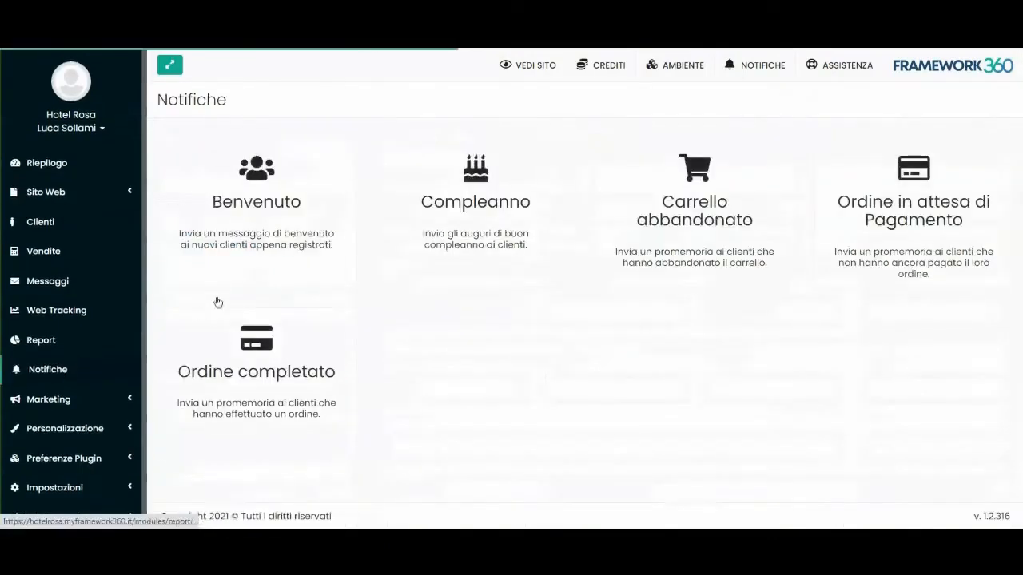
pyautogui.click(471, 220)
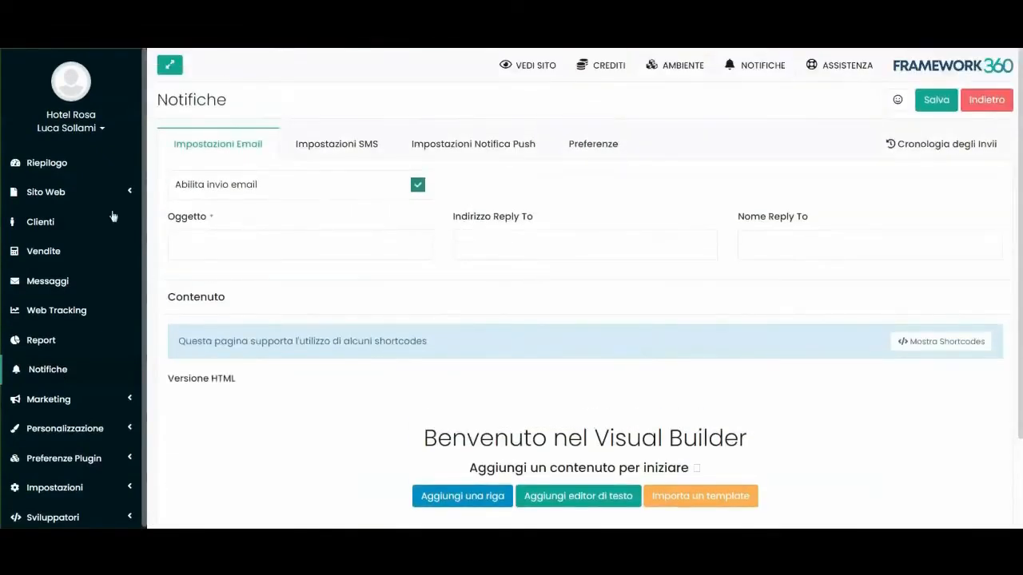
pyautogui.click(457, 497)
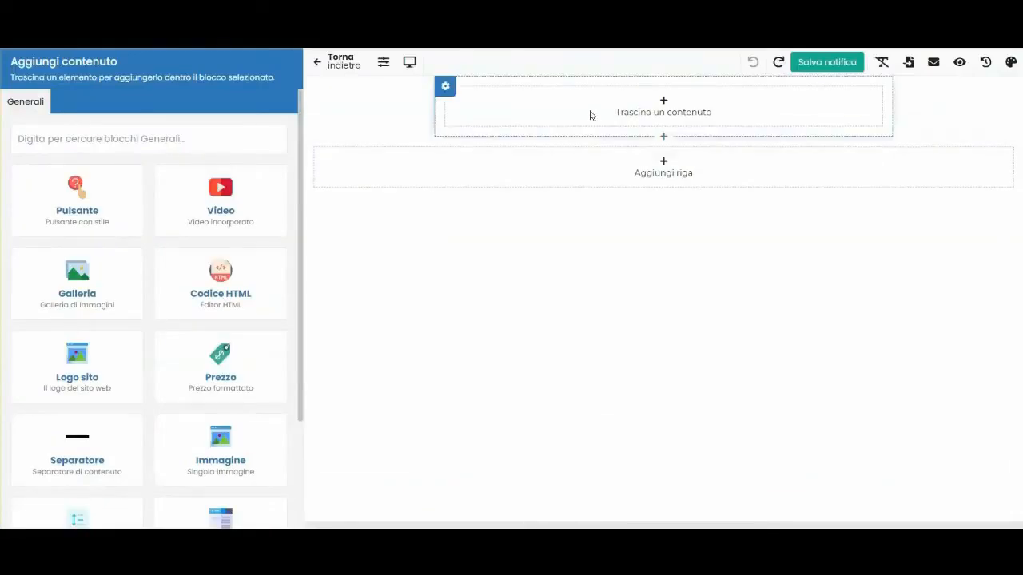
pyautogui.click(334, 62)
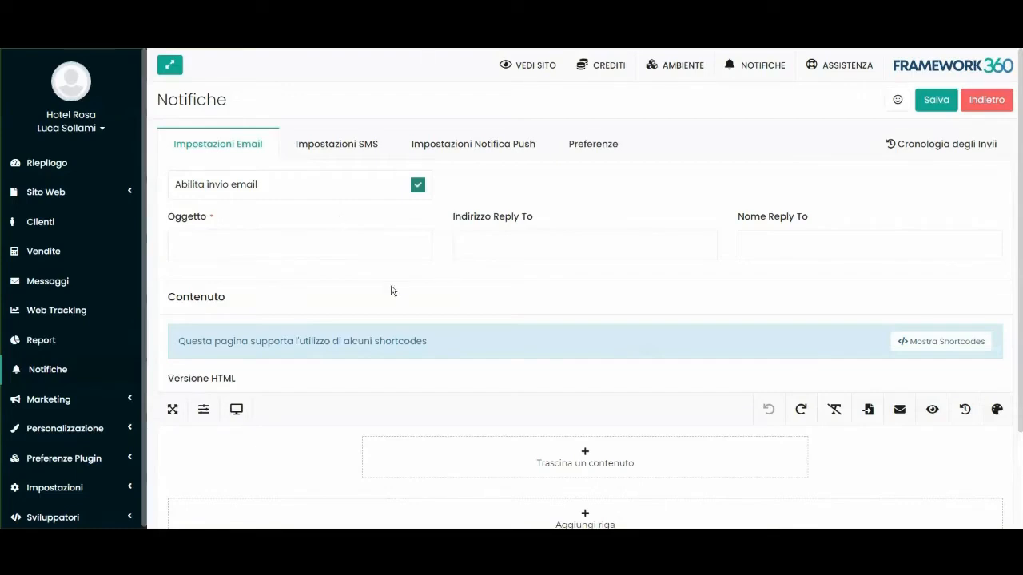
# Set the birthday email's subject to "Auguri di buon compleanno!".
pyautogui.click(213, 243)
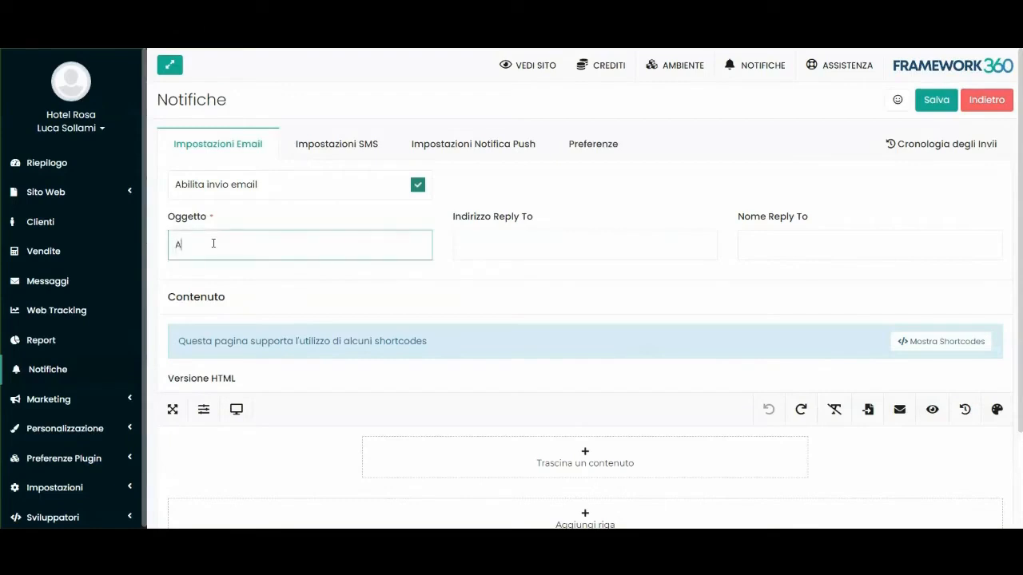
pyautogui.write('Auguri di buon compleanno!')
pyautogui.press('Tab')
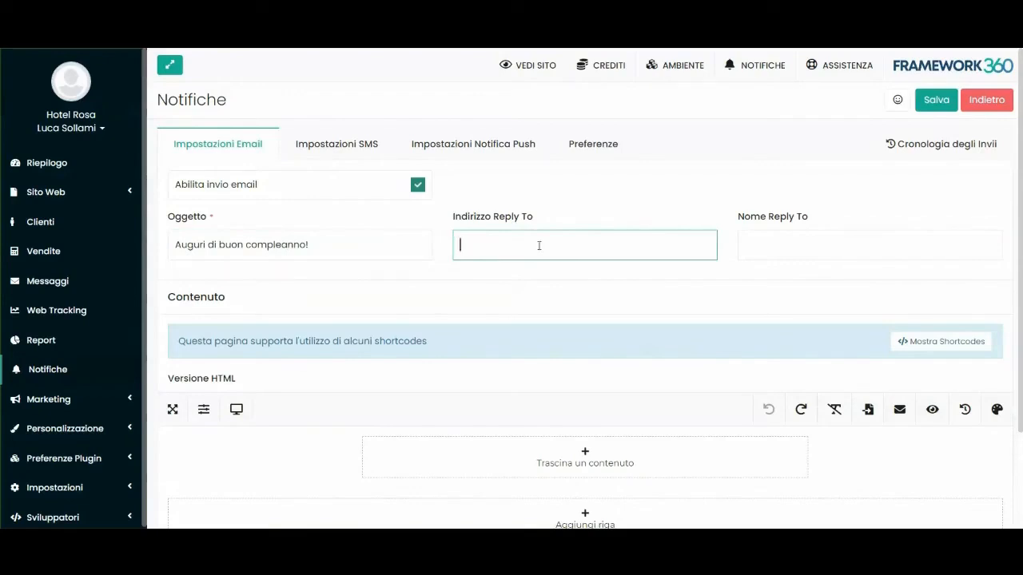
# Find the Logo sito block by searching for "logo" and place it in the email's empty row.
pyautogui.click(537, 166)
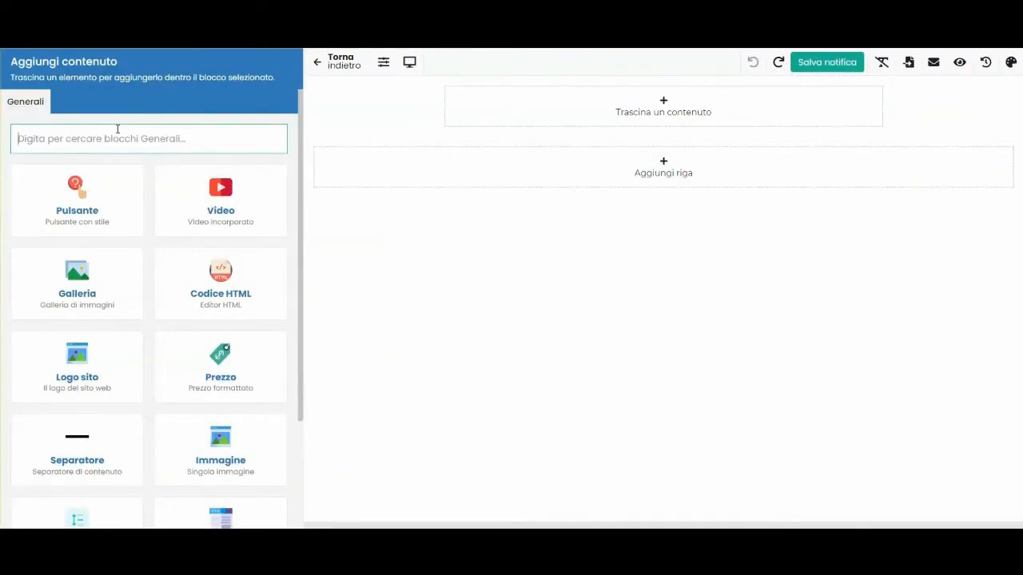
pyautogui.write('logo')
pyautogui.moveTo(98, 201); pyautogui.dragTo(616, 104)
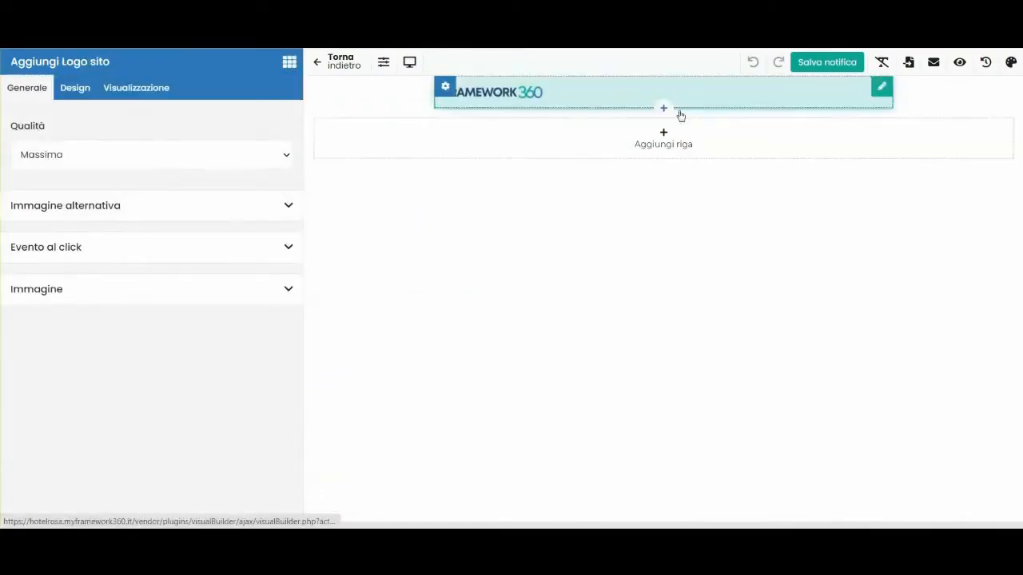
# Set the site logo's horizontal alignment to Centro and clear the block search.
pyautogui.moveTo(803, 98)
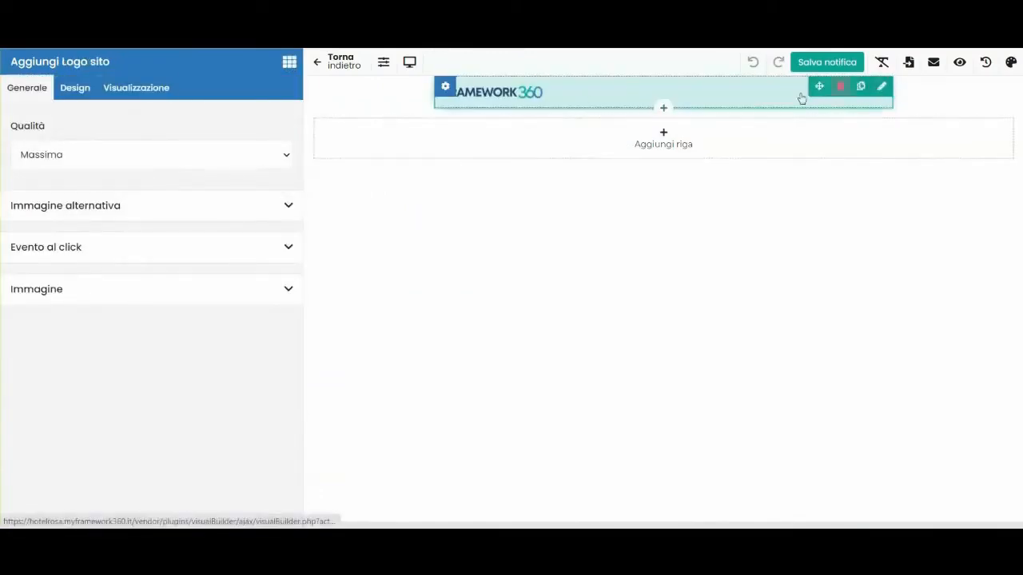
pyautogui.click(87, 95)
pyautogui.scroll(-2, 133, 240)
pyautogui.click(91, 322)
pyautogui.scroll(-1, 143, 342)
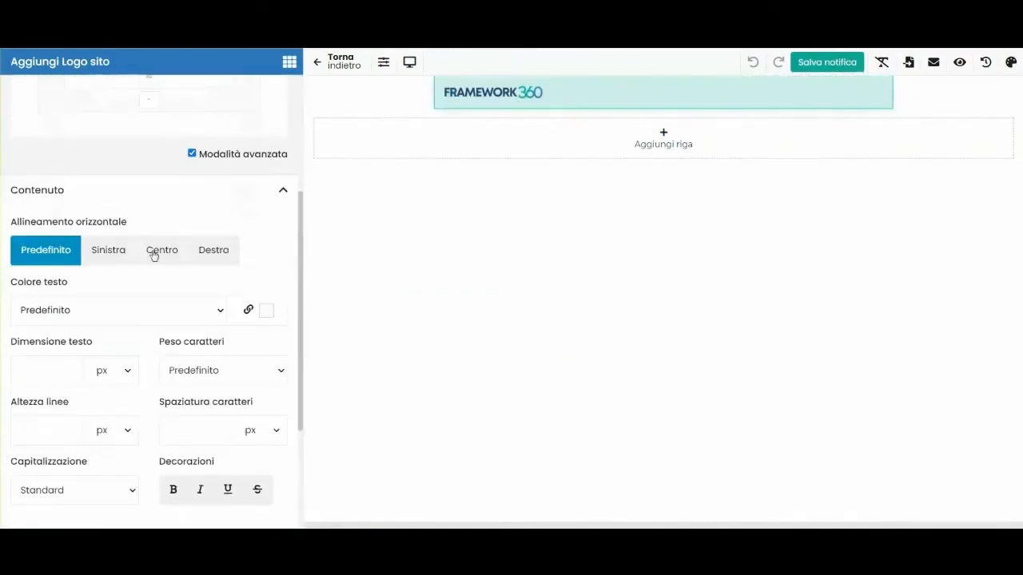
pyautogui.click(154, 254)
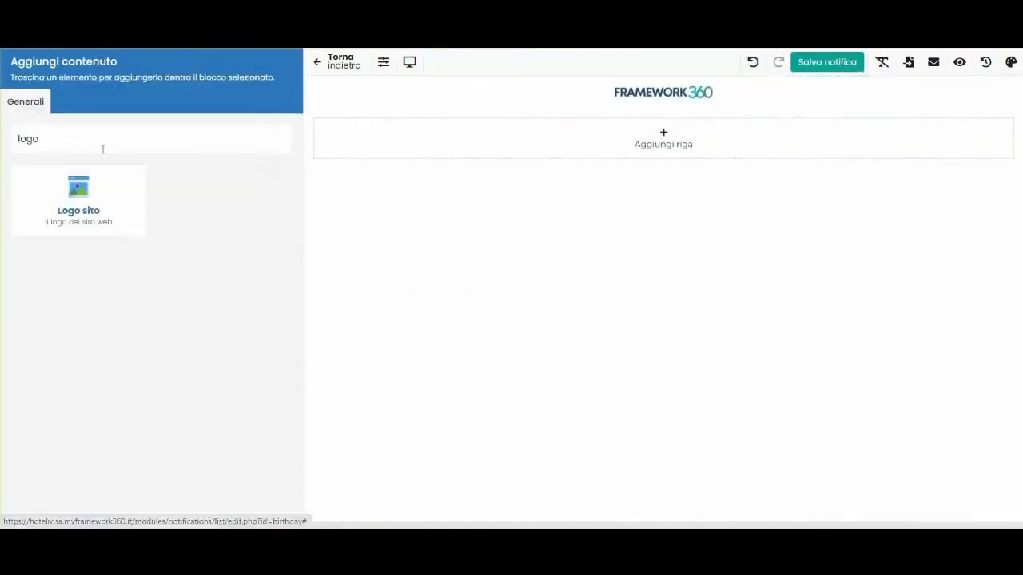
pyautogui.doubleClick(94, 145)
pyautogui.press('BackSpace')
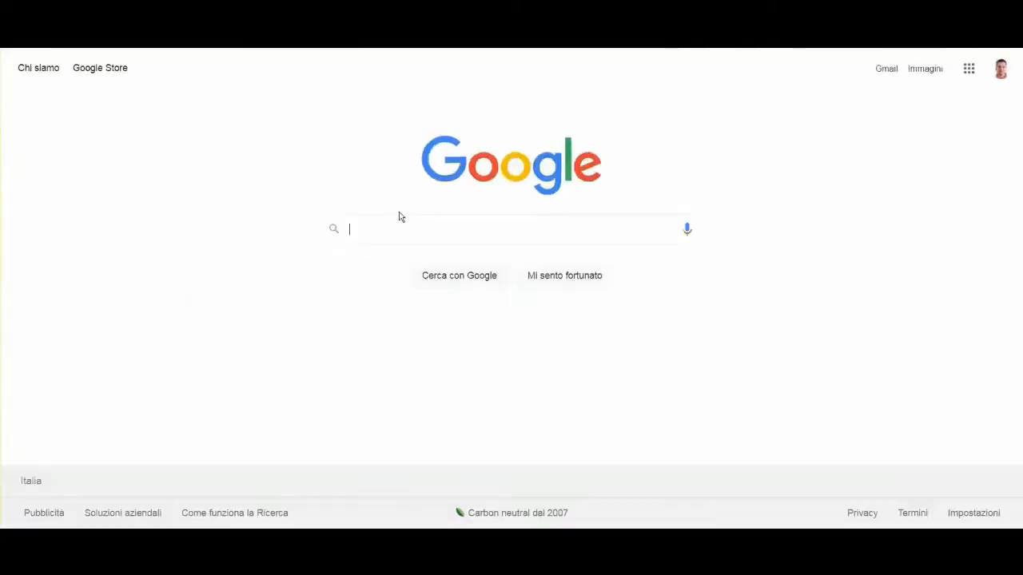
# Switch to Google and search for "torta compleanno", changing to an image search for "compleanno".
pyautogui.click(397, 235)
pyautogui.write('torta compleanno')
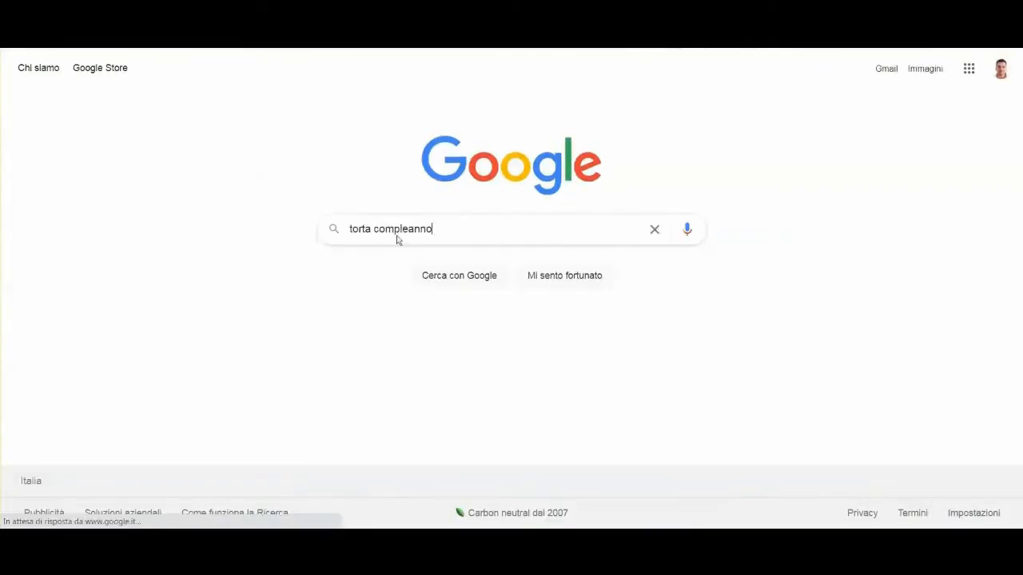
pyautogui.press('Return')
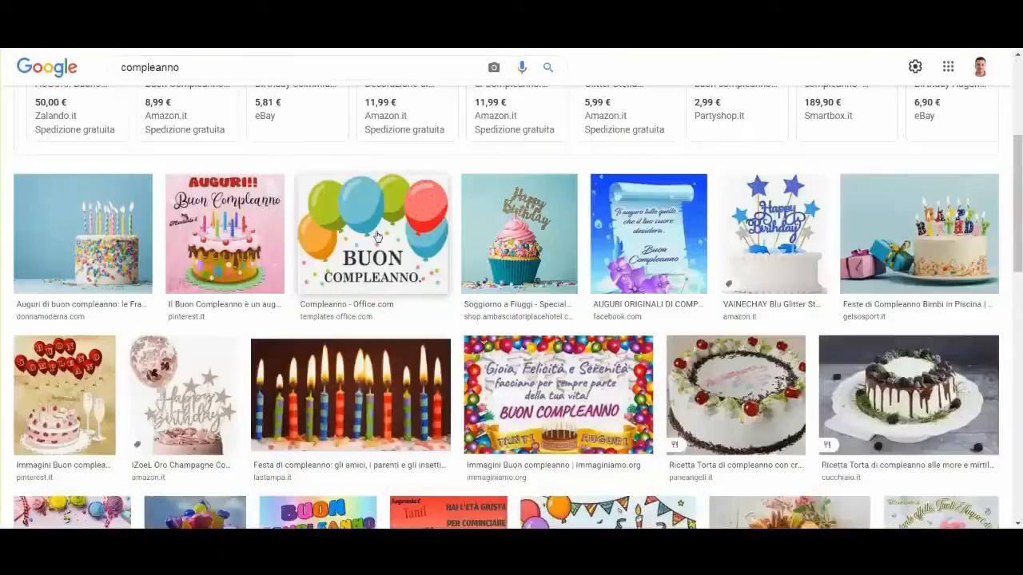
# Save the "Buon Compleanno" balloon picture from Office.com to the computer as a PNG file.
pyautogui.click(392, 228)
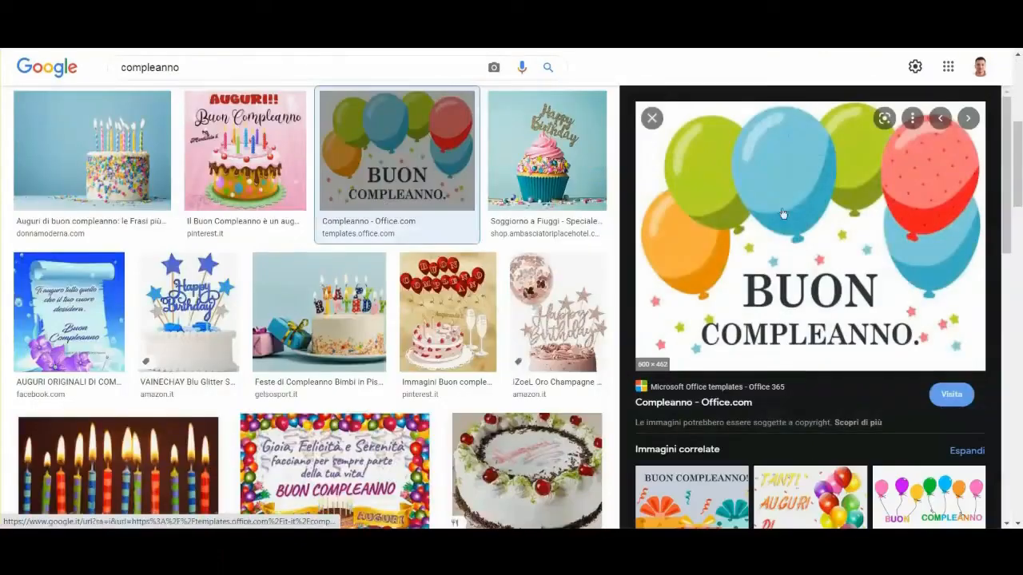
pyautogui.rightClick(850, 184)
pyautogui.click(809, 331)
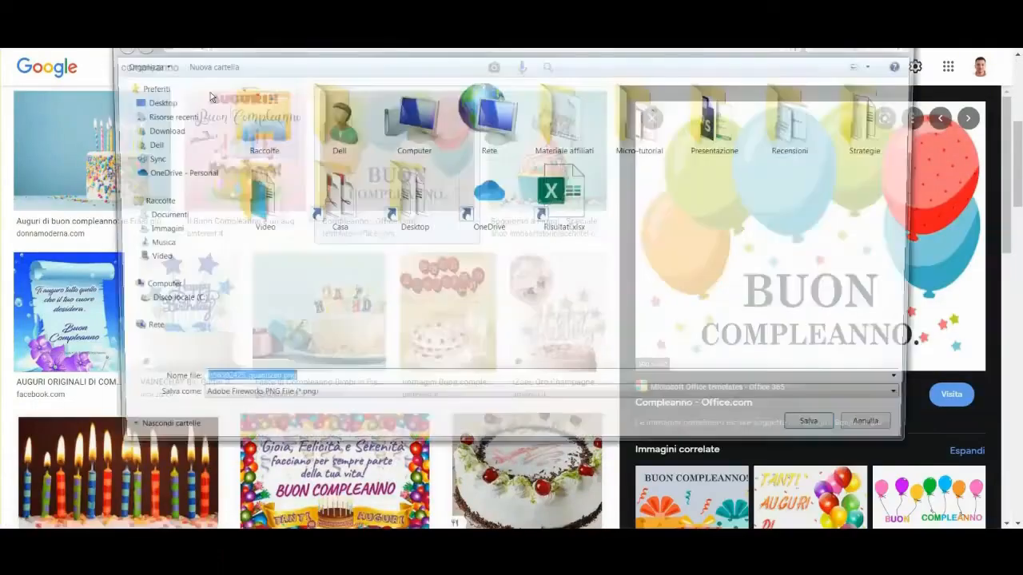
pyautogui.press('Return')
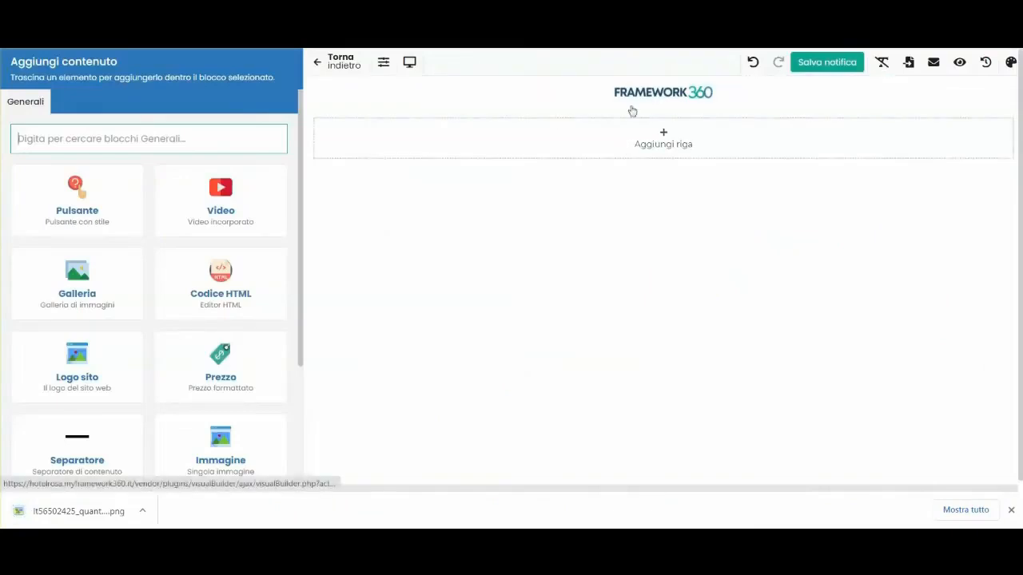
# Switch back to Framework360 and add an Immagine block below the logo, using the downloaded "Buon Compleanno" balloon picture.
pyautogui.write('imm')
pyautogui.moveTo(225, 195); pyautogui.dragTo(663, 133)
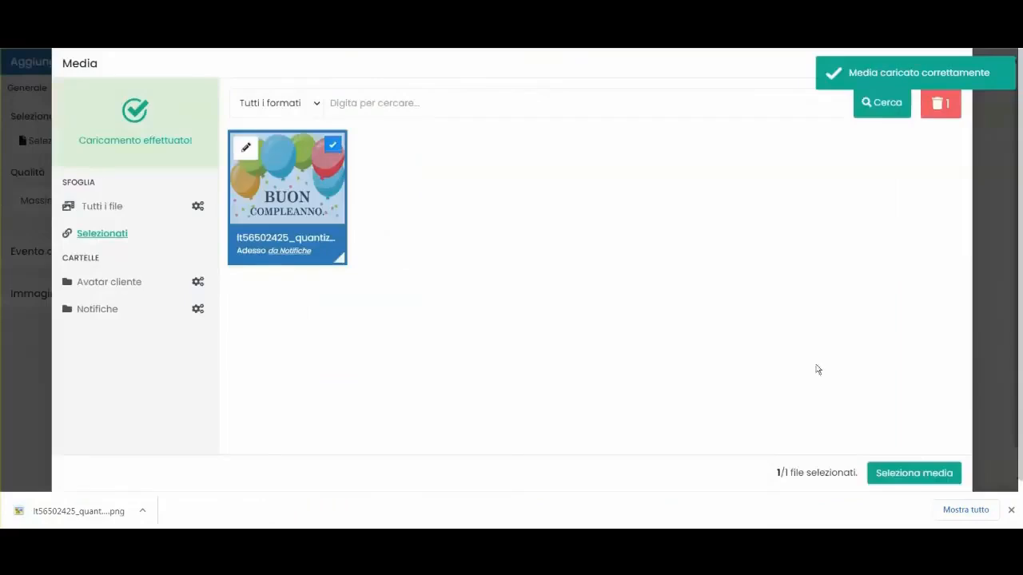
pyautogui.click(912, 473)
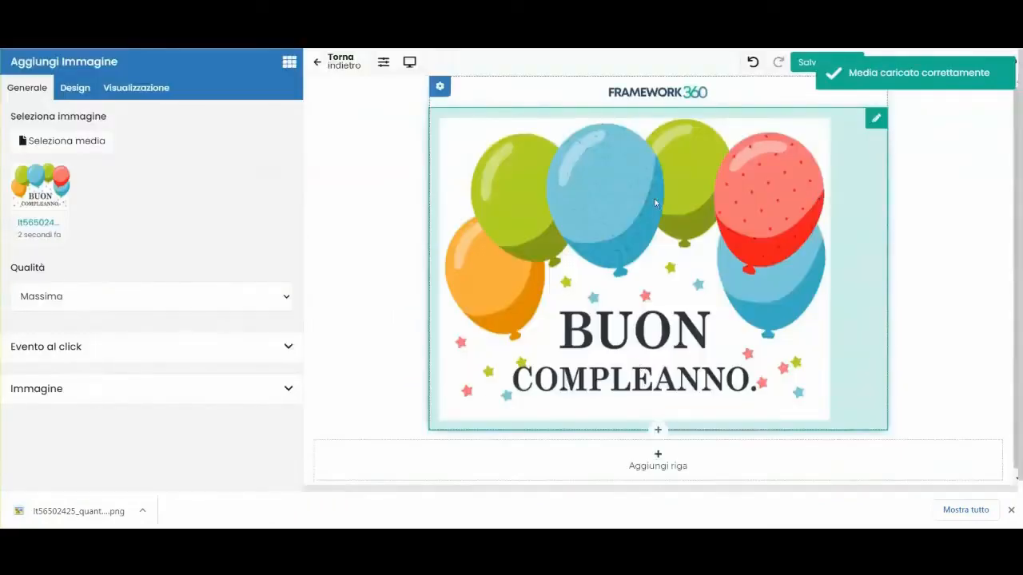
# Set the horizontal alignment of the balloon picture's content to Centro.
pyautogui.click(73, 90)
pyautogui.scroll(-3, 132, 269)
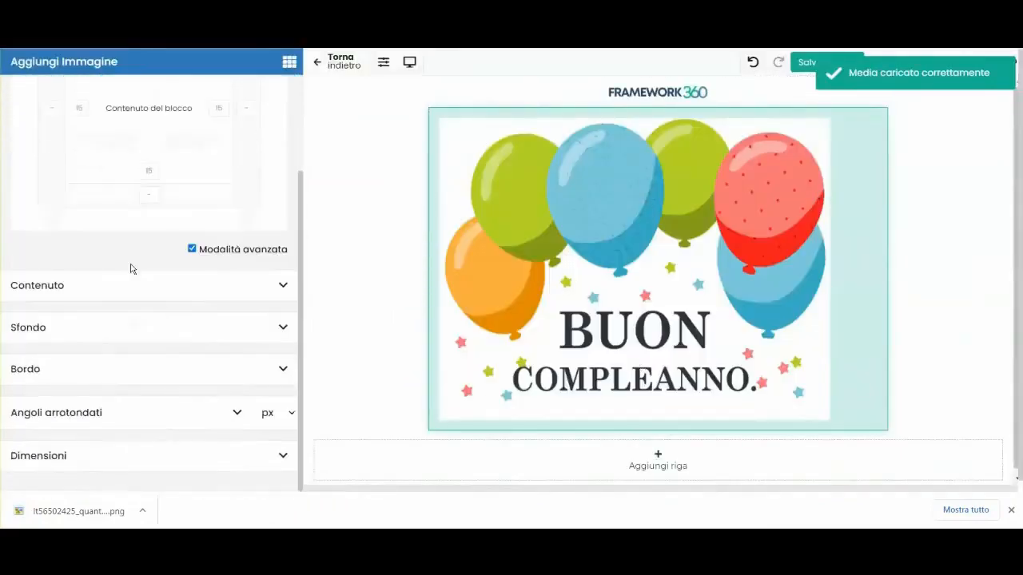
pyautogui.click(121, 294)
pyautogui.click(169, 345)
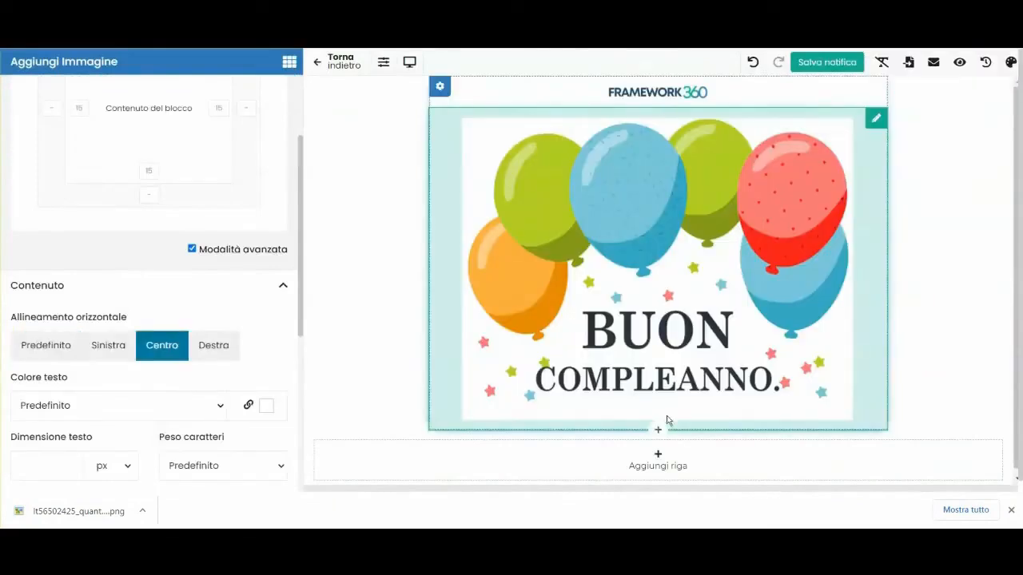
# Add an Editor testo block below the balloon picture and enter "Auguri" as its text.
pyautogui.click(658, 429)
pyautogui.doubleClick(135, 130)
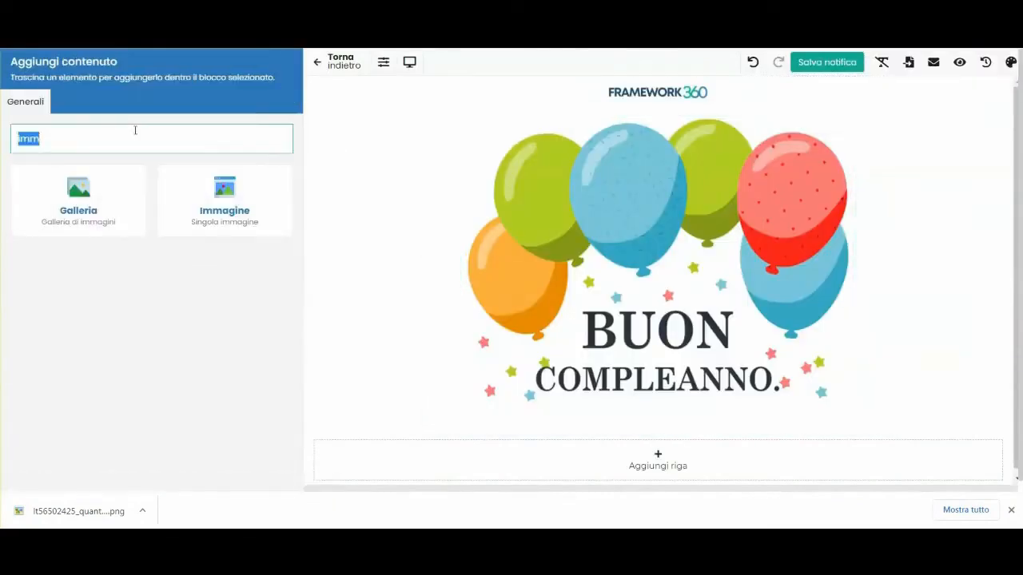
pyautogui.write('tes')
pyautogui.moveTo(78, 194); pyautogui.dragTo(541, 424)
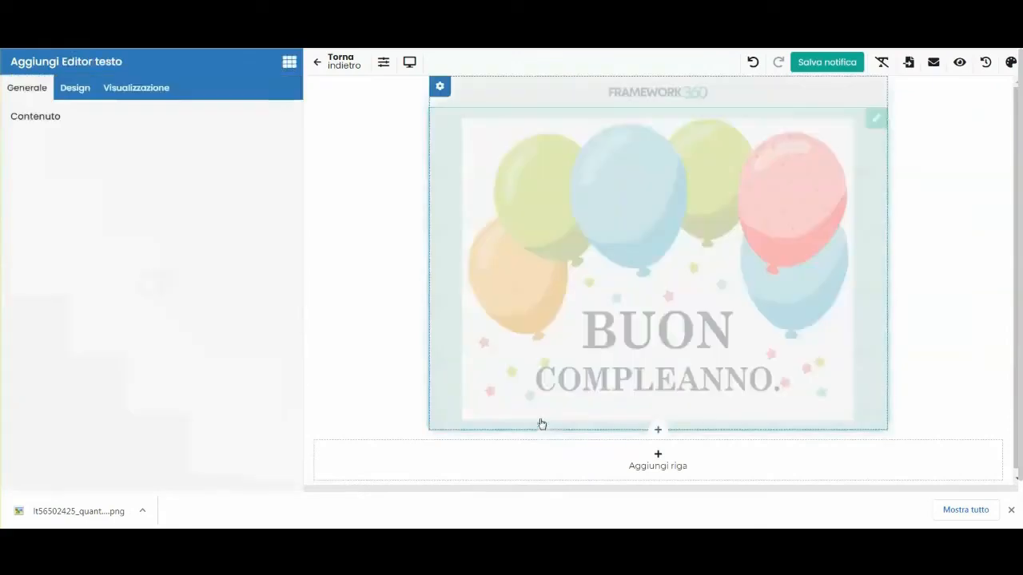
pyautogui.click(162, 355)
pyautogui.write('Auguri')
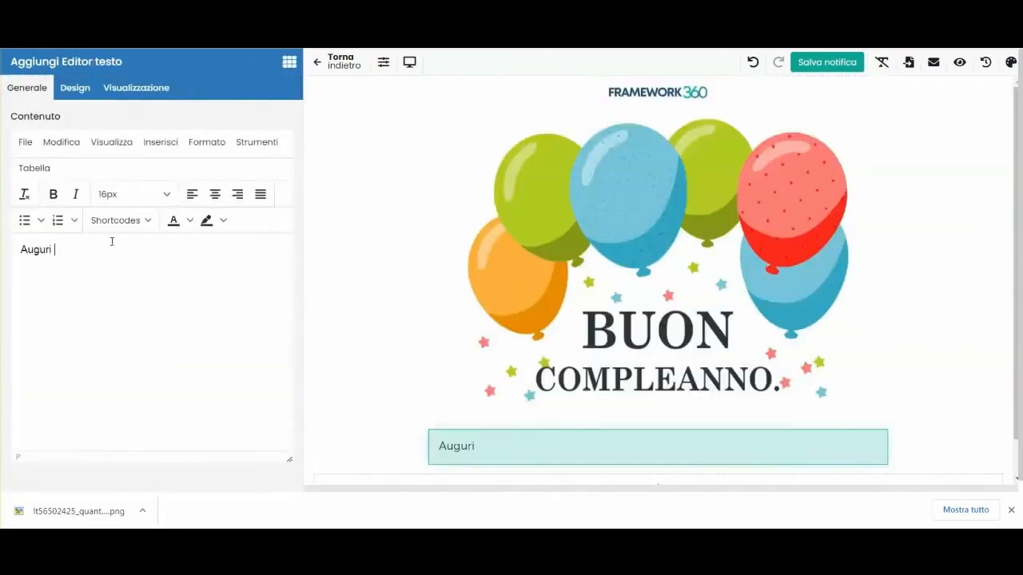
# Find the customer first-name shortcode in the available shortcodes list and insert {nome} into the greeting text.
pyautogui.click(112, 221)
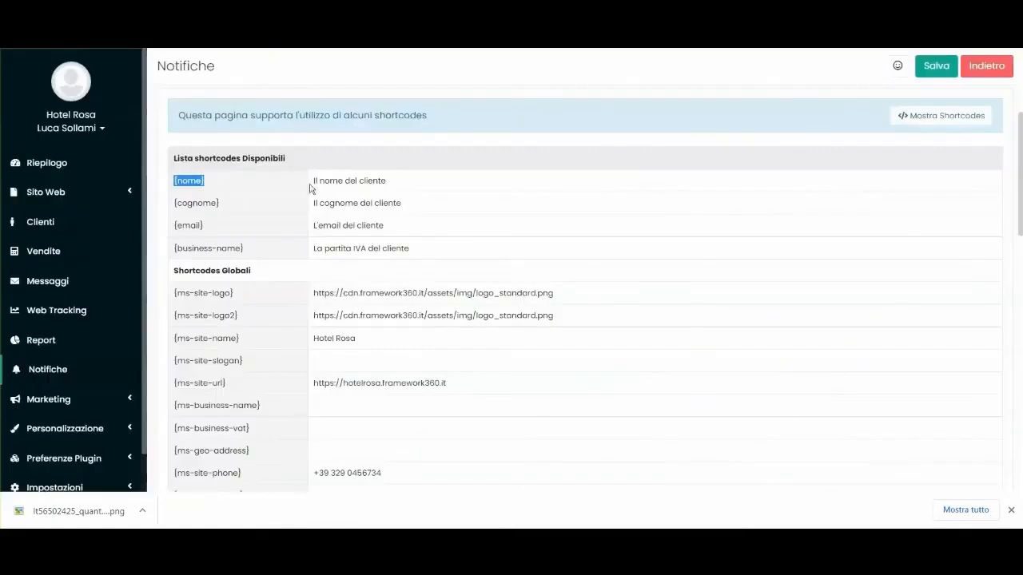
pyautogui.click(909, 120)
pyautogui.scroll(-3, 589, 331)
pyautogui.click(506, 384)
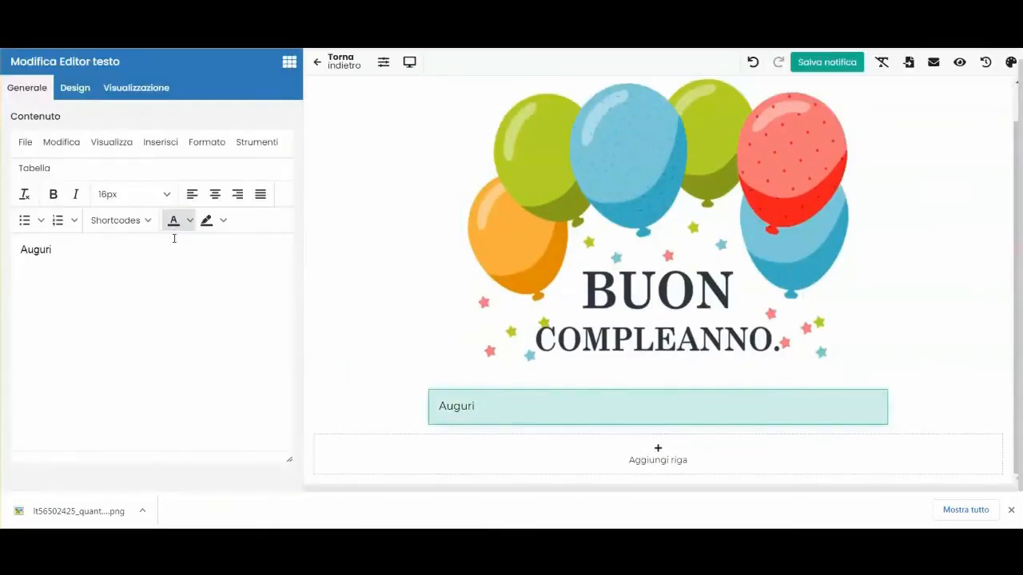
pyautogui.click(178, 265)
pyautogui.write('{nome}')
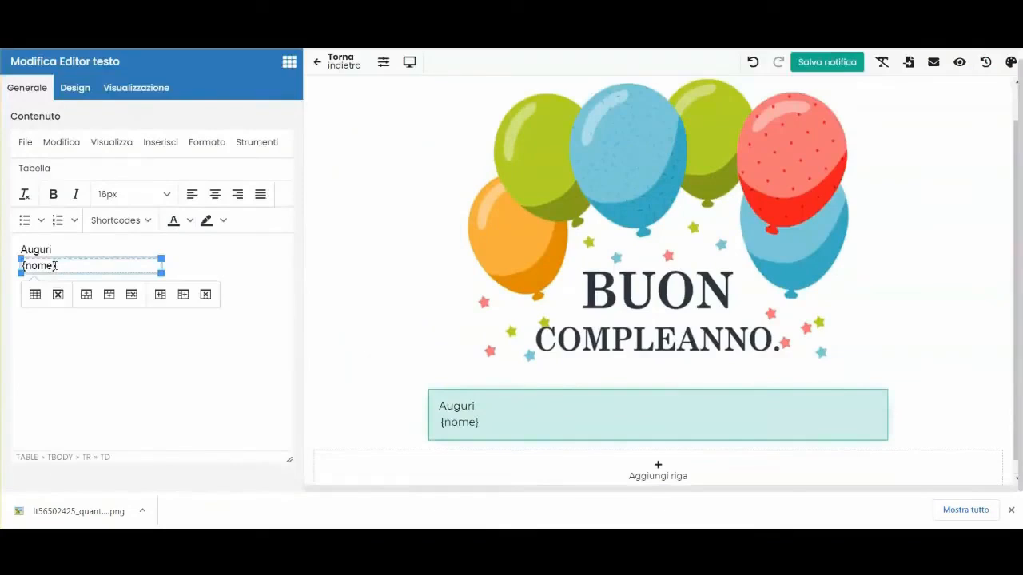
# Rewrite the greeting as "Auguri {nome}, per questo giorno speciale per te un regalo:" and start a new line.
pyautogui.hotkey('ctrl', 'a')
pyautogui.write('Auguri {nome}')
pyautogui.write(', pe')
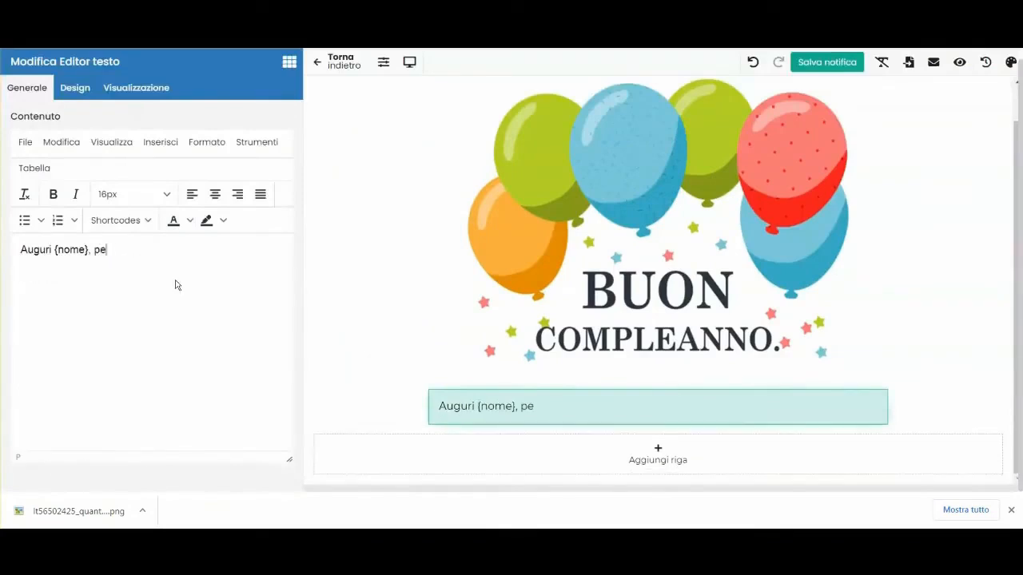
pyautogui.write('r questo giorno speciale pe')
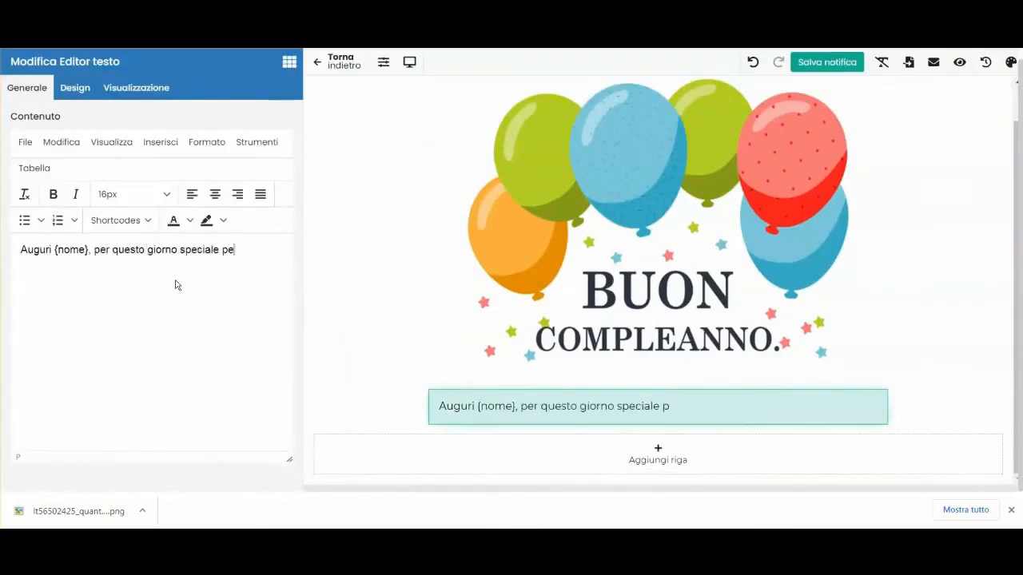
pyautogui.write('r te un regalo:')
pyautogui.press('Return')
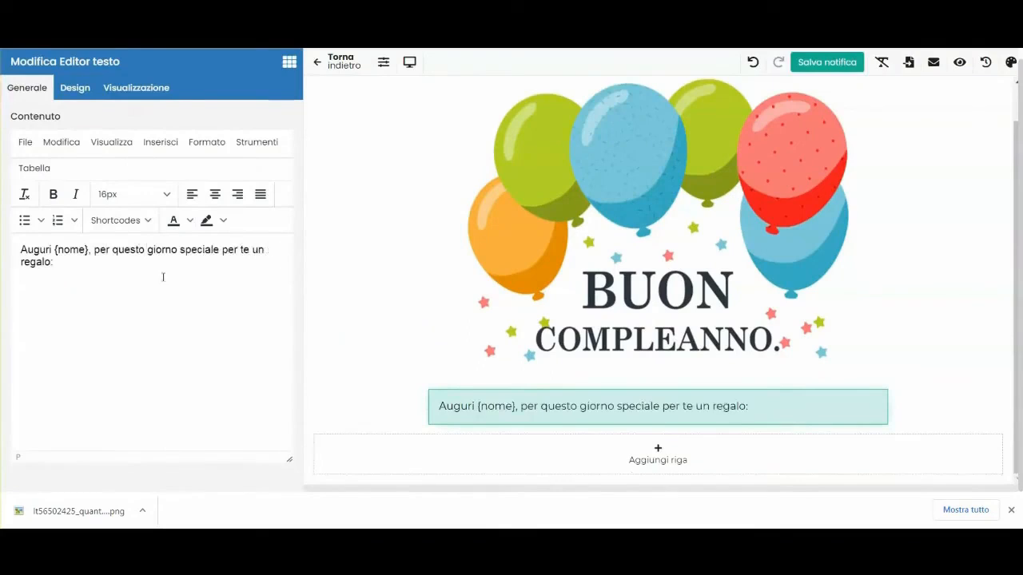
# Add the line "20% di sconto" under the greeting and set its font size to 38px.
pyautogui.write('20% di sconto')
pyautogui.hotkey('shift', 'Home')
pyautogui.click(132, 194)
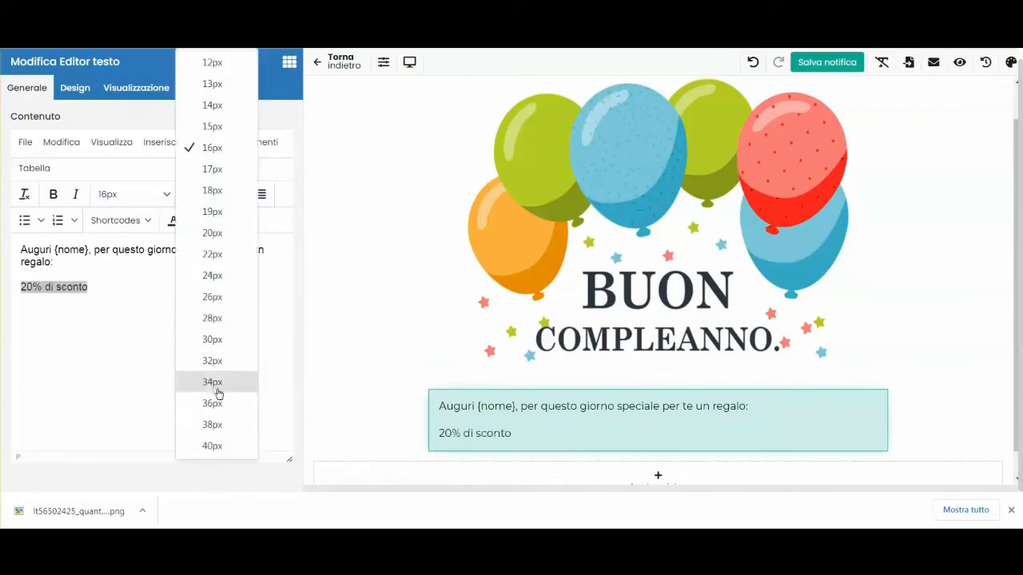
pyautogui.click(213, 425)
pyautogui.click(199, 295)
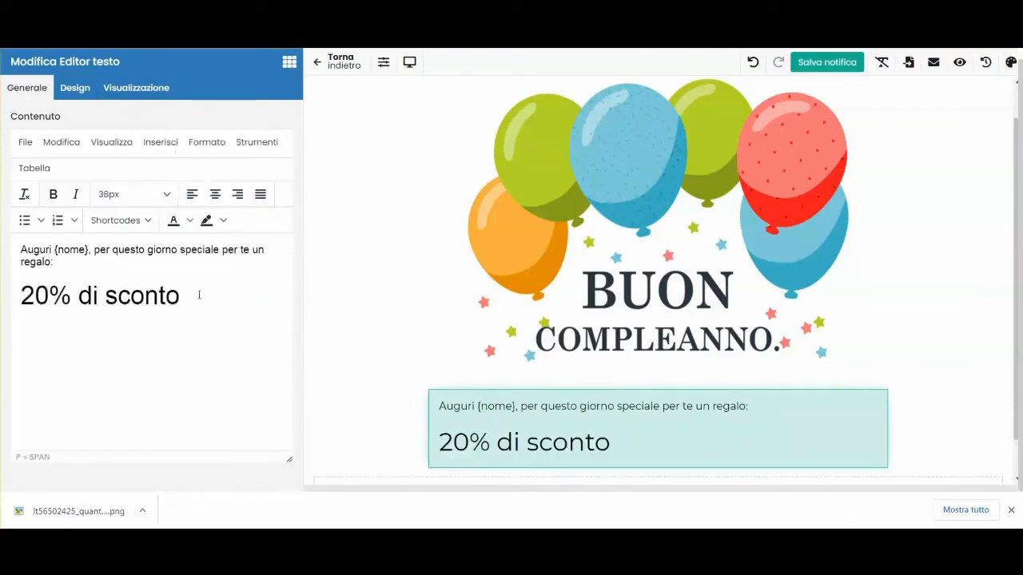
# Add the line "Su tutti i nostri articoli" below the discount and set its font size to 17px.
pyautogui.press('Return')
pyautogui.write('Su tutti i nostri articoli')
pyautogui.hotkey('shift', 'Home')
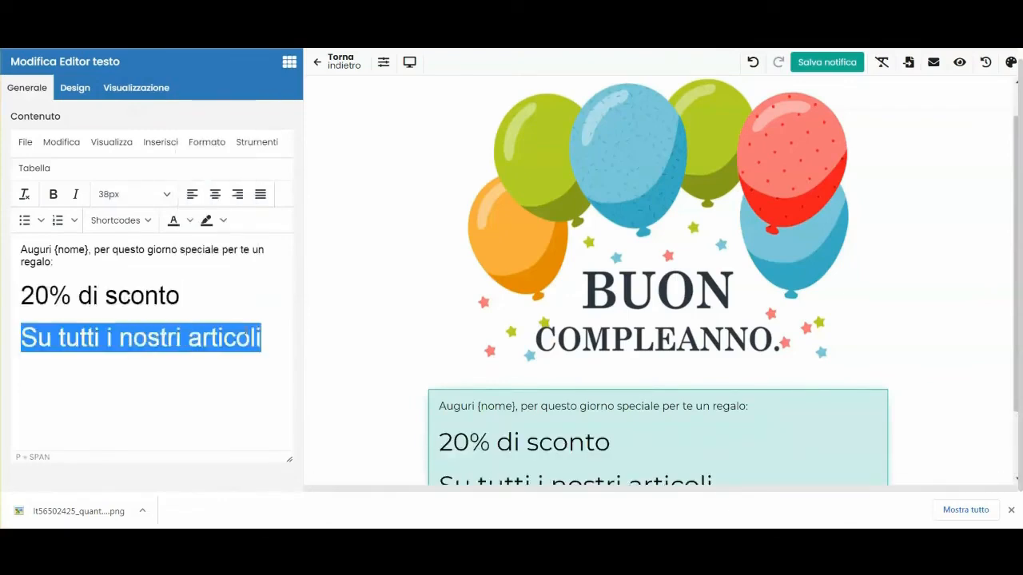
pyautogui.click(131, 195)
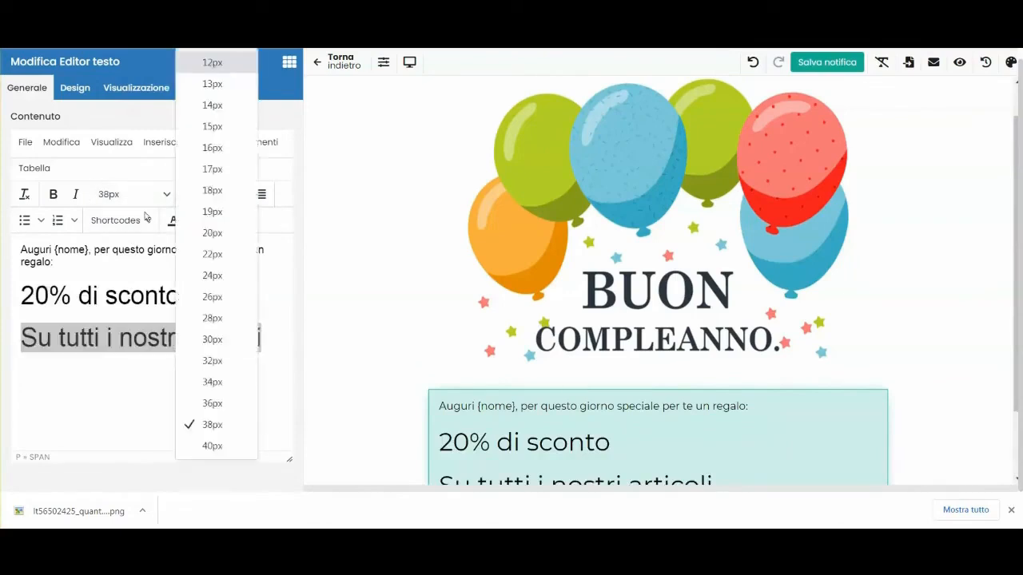
pyautogui.click(212, 169)
# Set the horizontal alignment of the greeting text block to Centro.
pyautogui.click(75, 88)
pyautogui.click(172, 320)
pyautogui.click(183, 350)
# Search the content blocks for "pu" and add a Pulsante block below the greeting text.
pyautogui.click(753, 327)
pyautogui.doubleClick(158, 129)
pyautogui.write('bot')
pyautogui.doubleClick(157, 130)
pyautogui.press('BackSpace')
pyautogui.write('pu')
pyautogui.moveTo(112, 186); pyautogui.dragTo(585, 387)
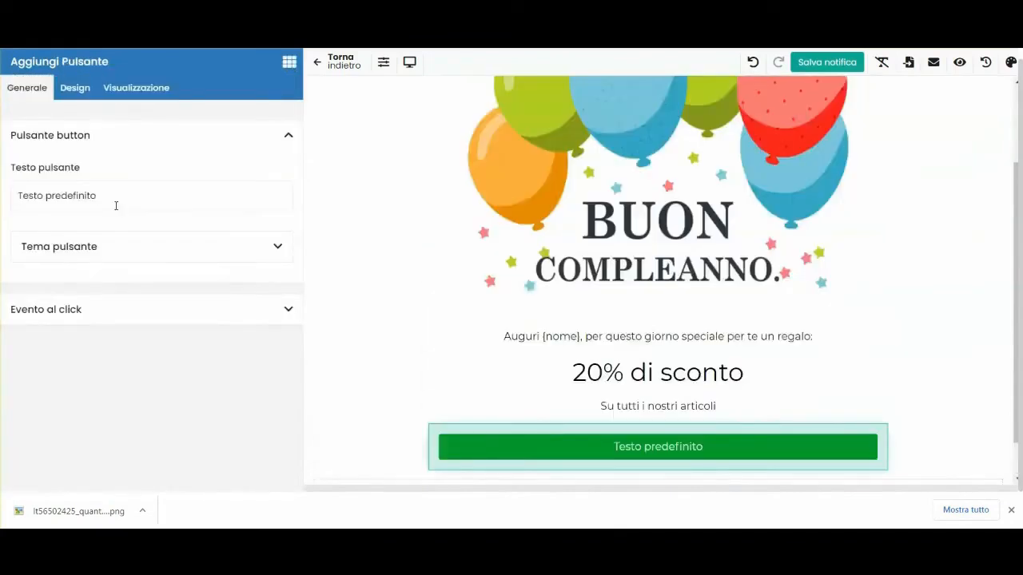
# Label the button "Clicca qui per ricevere il regalo", make it open the Home page, and save the notification.
pyautogui.tripleClick(116, 205)
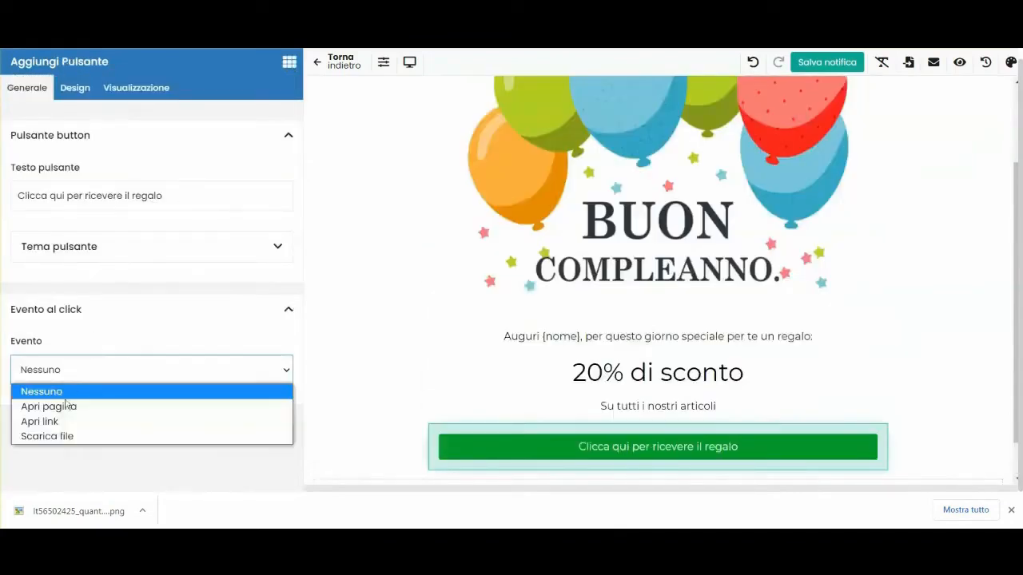
pyautogui.click(68, 404)
pyautogui.scroll(-2, 58, 432)
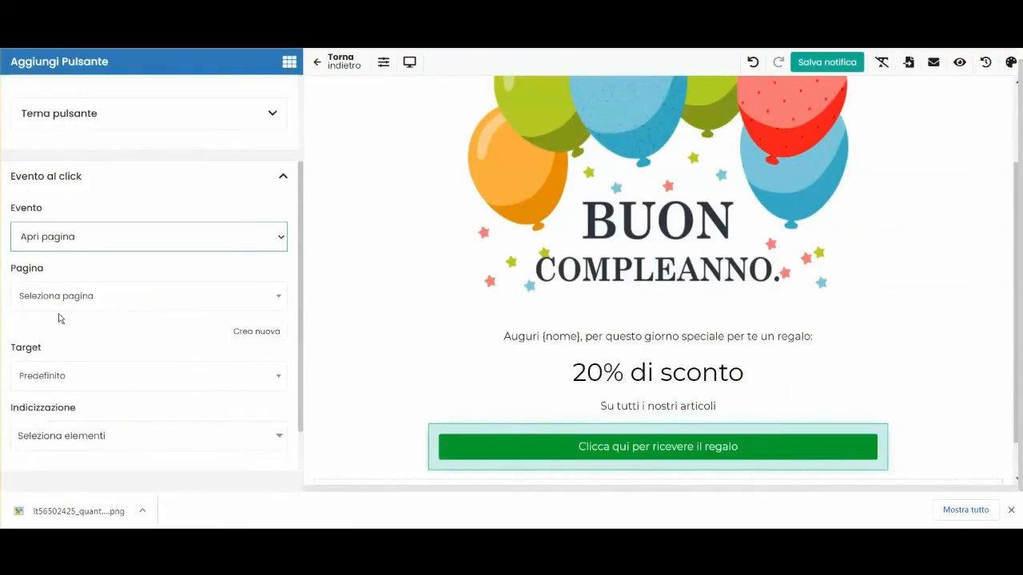
pyautogui.click(63, 295)
pyautogui.click(72, 370)
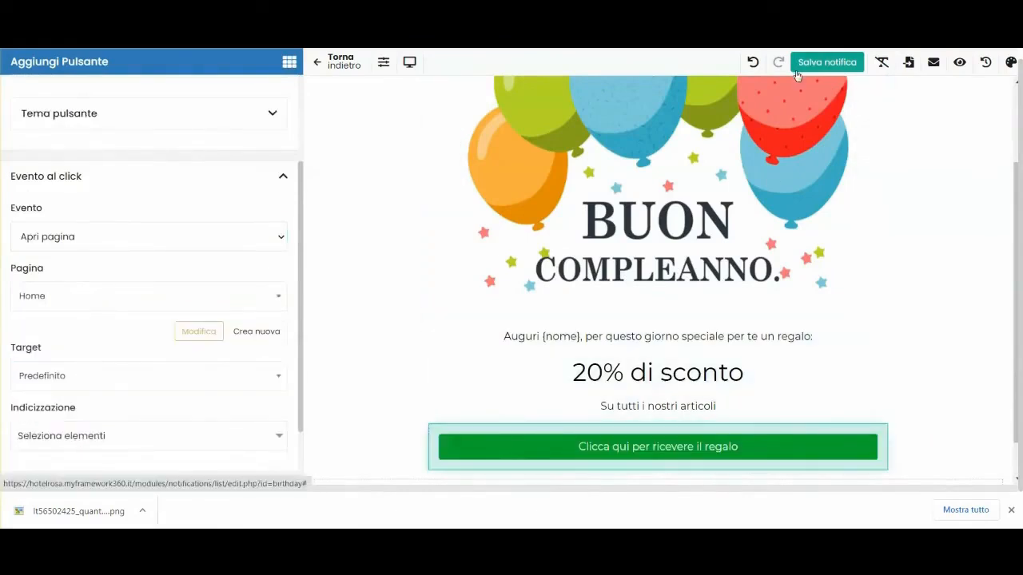
pyautogui.click(340, 62)
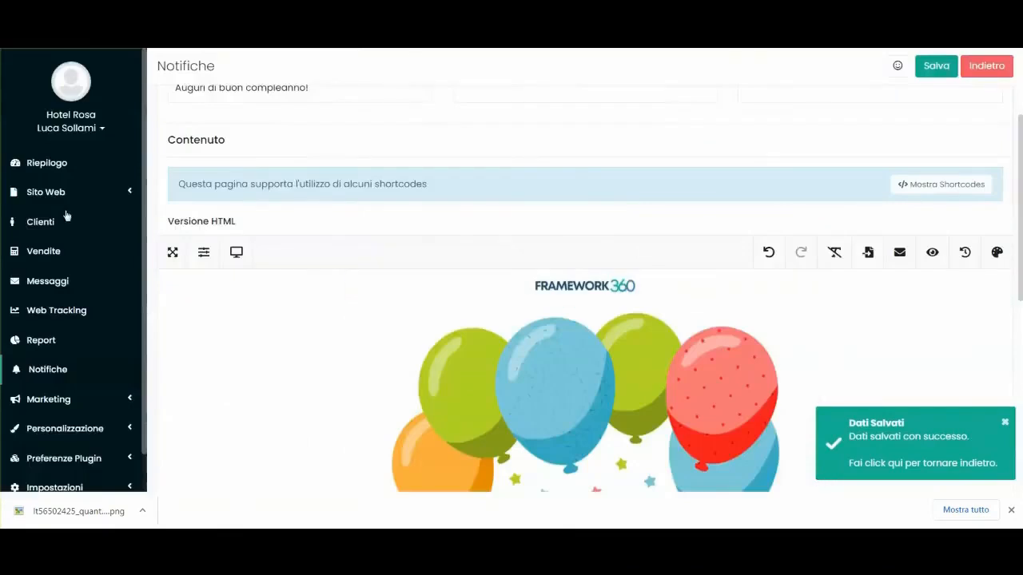
# Open the customer's record in Clienti and check the Data di Nascita field.
pyautogui.click(88, 237)
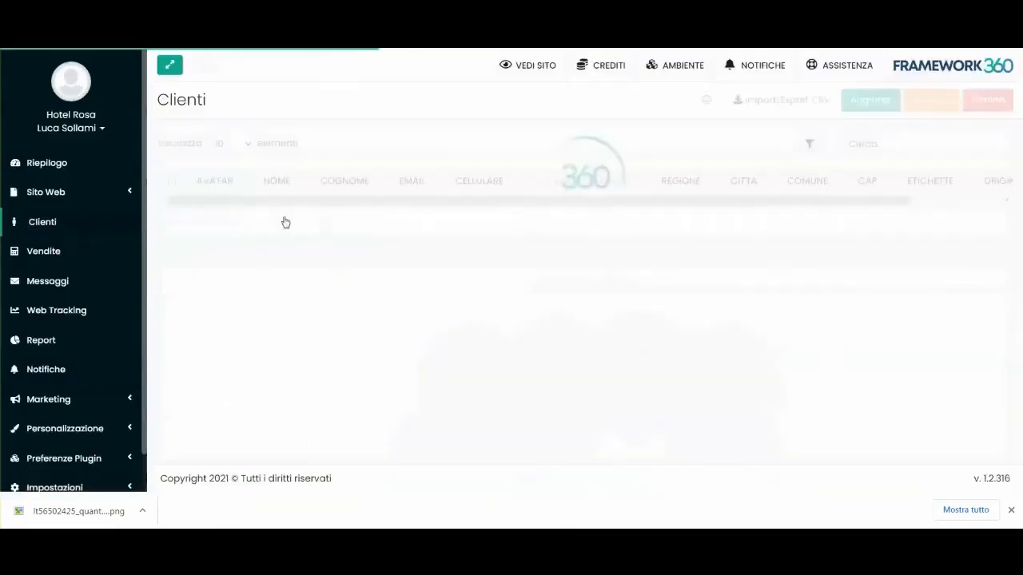
pyautogui.click(728, 243)
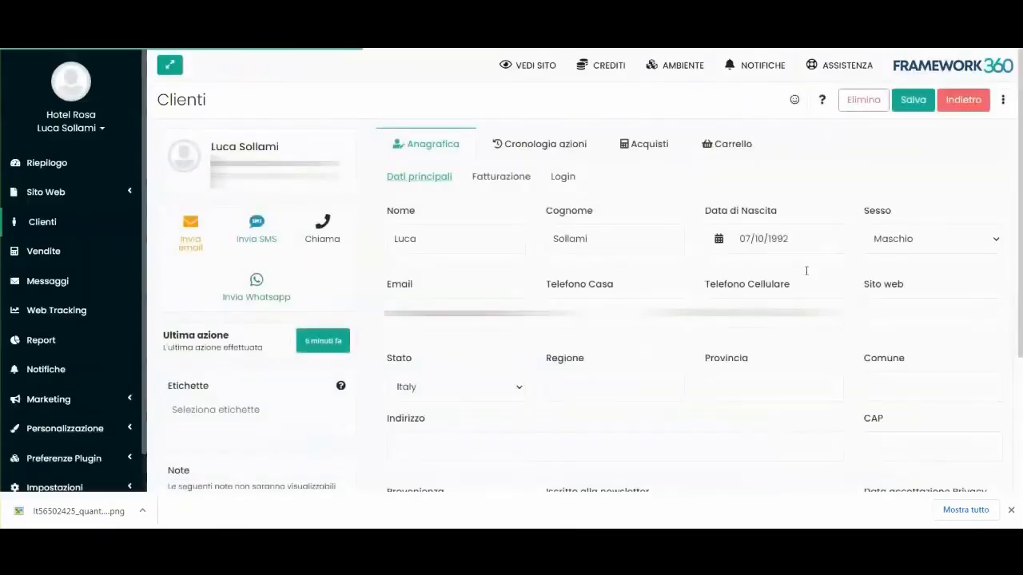
pyautogui.moveTo(811, 244); pyautogui.dragTo(734, 234)
pyautogui.click(754, 198)
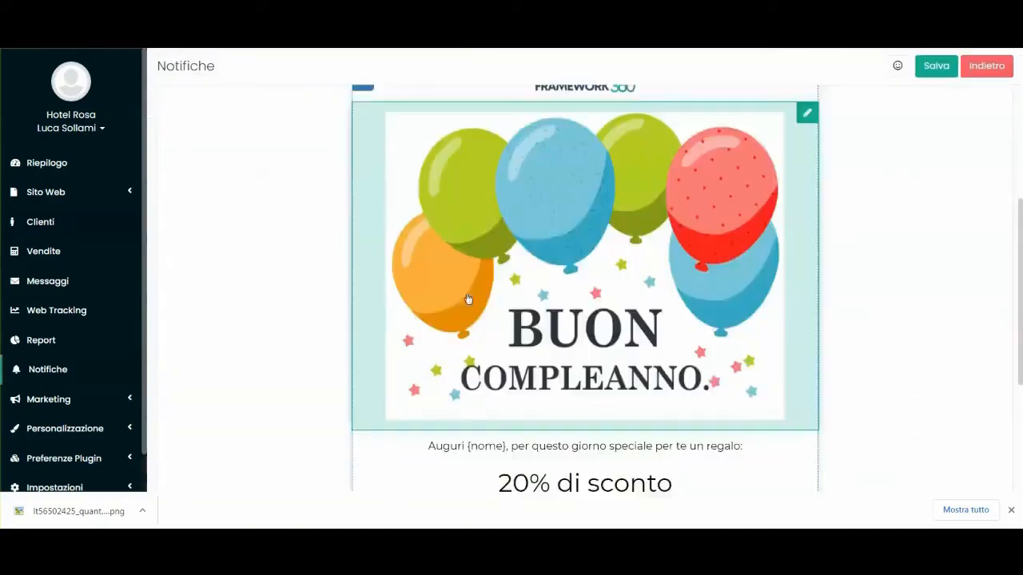
# Review the birthday email notification from its subject and settings down to the gift button.
pyautogui.scroll(5, 479, 297)
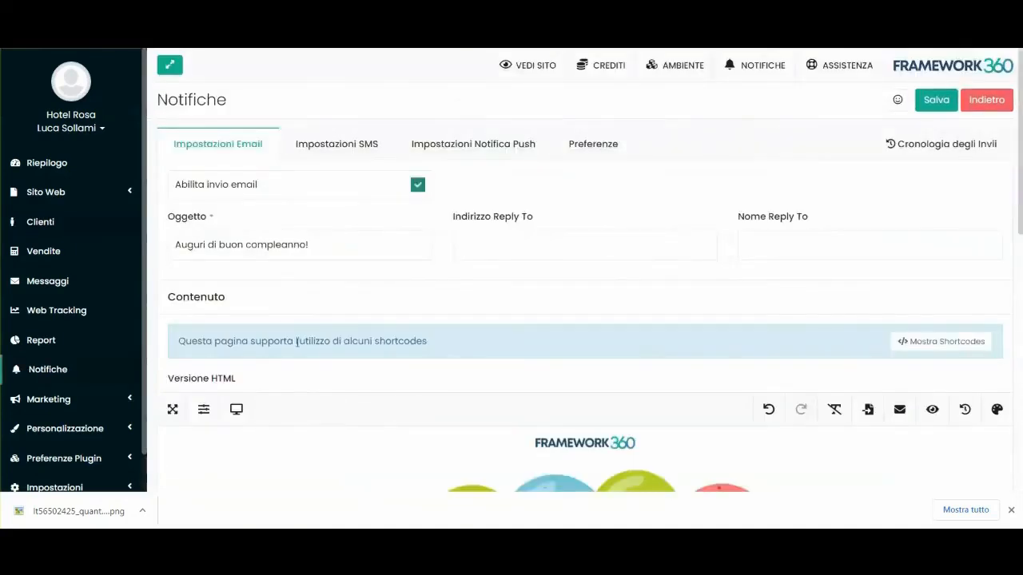
pyautogui.scroll(-3, 275, 336)
pyautogui.scroll(3, 722, 279)
pyautogui.scroll(-10, 692, 317)
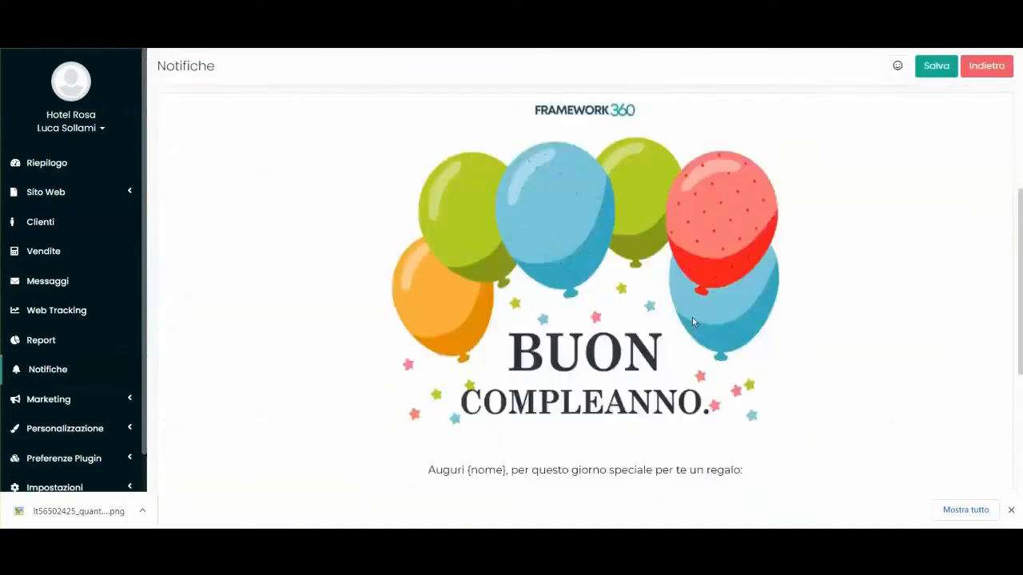
pyautogui.scroll(10, 605, 320)
pyautogui.scroll(-5, 605, 342)
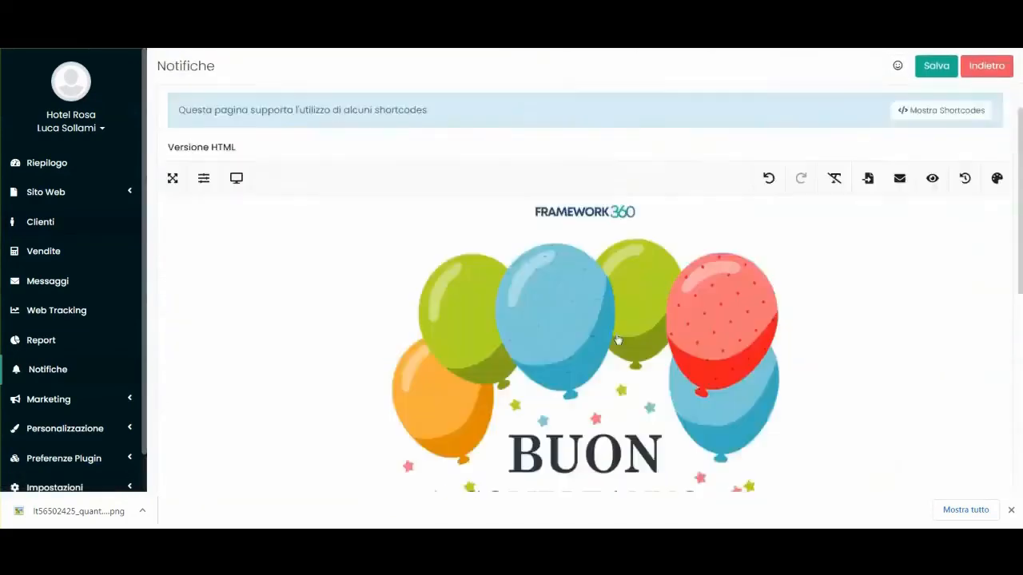
pyautogui.scroll(-3, 682, 360)
pyautogui.scroll(6, 594, 370)
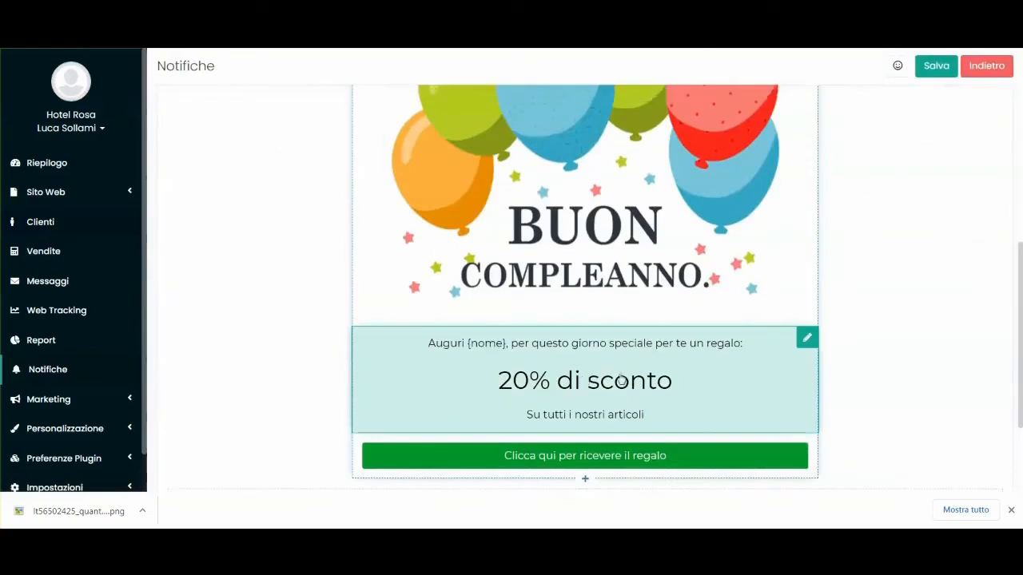
# Enable SMS sending for the birthday notification and check the mobile phone field in the customer's record.
pyautogui.click(321, 143)
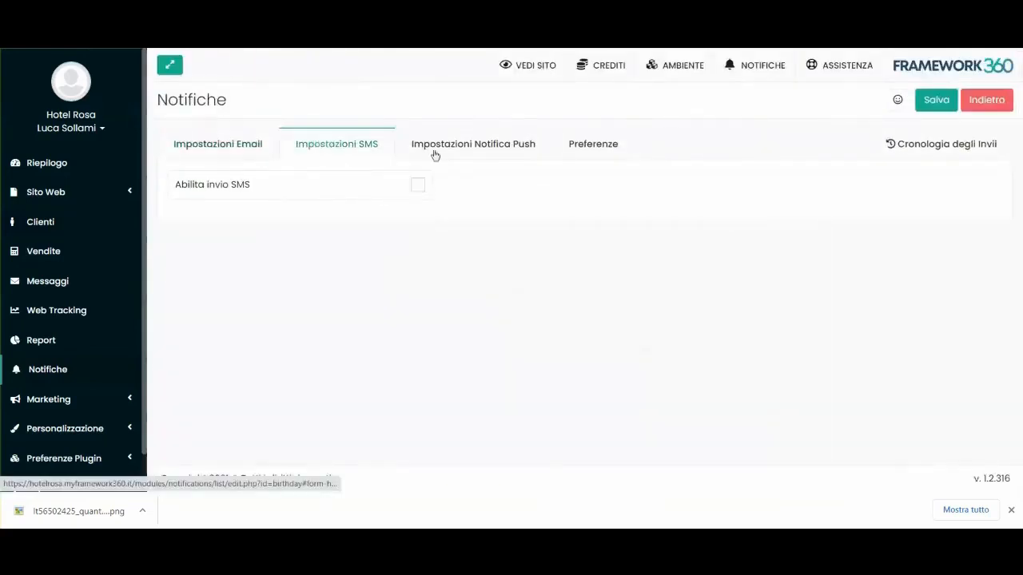
pyautogui.click(275, 192)
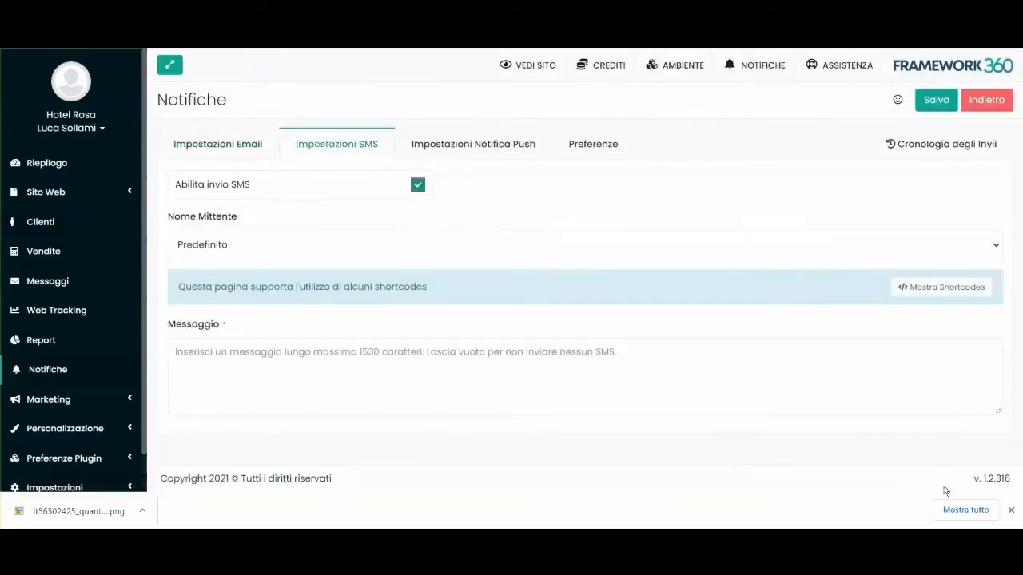
pyautogui.click(1012, 510)
pyautogui.click(248, 367)
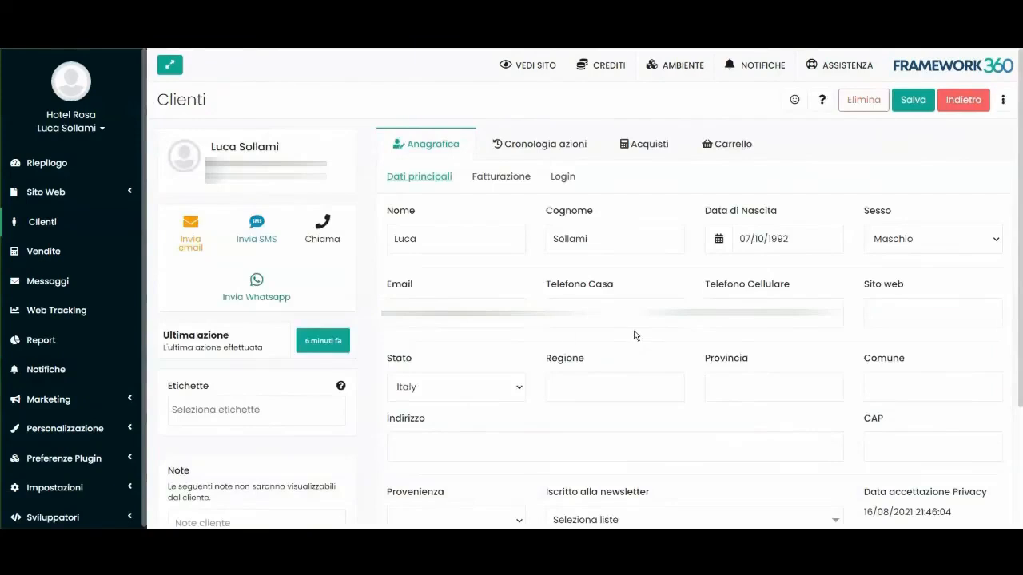
pyautogui.doubleClick(739, 314)
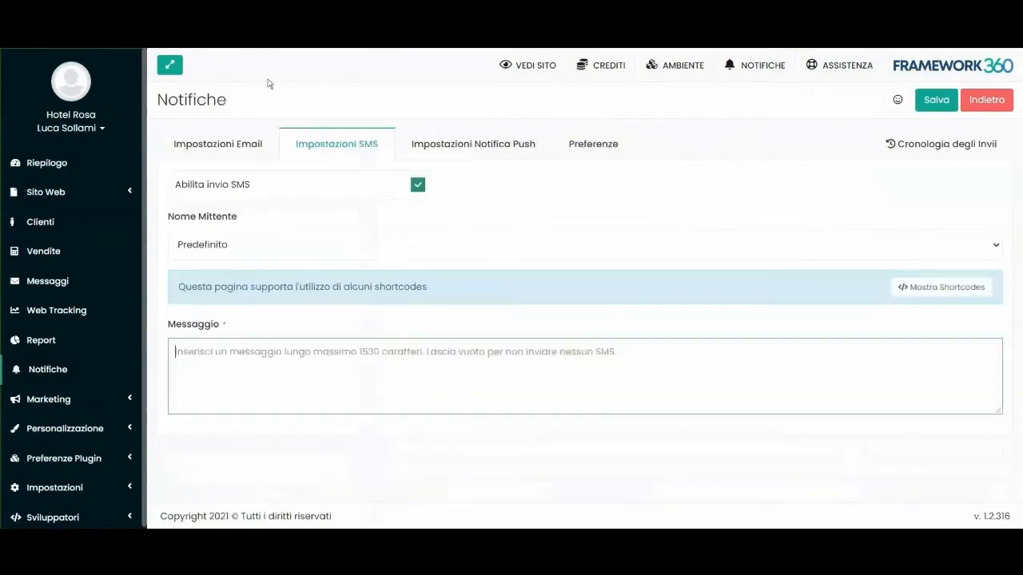
pyautogui.click(240, 363)
pyautogui.write('Auguri di')
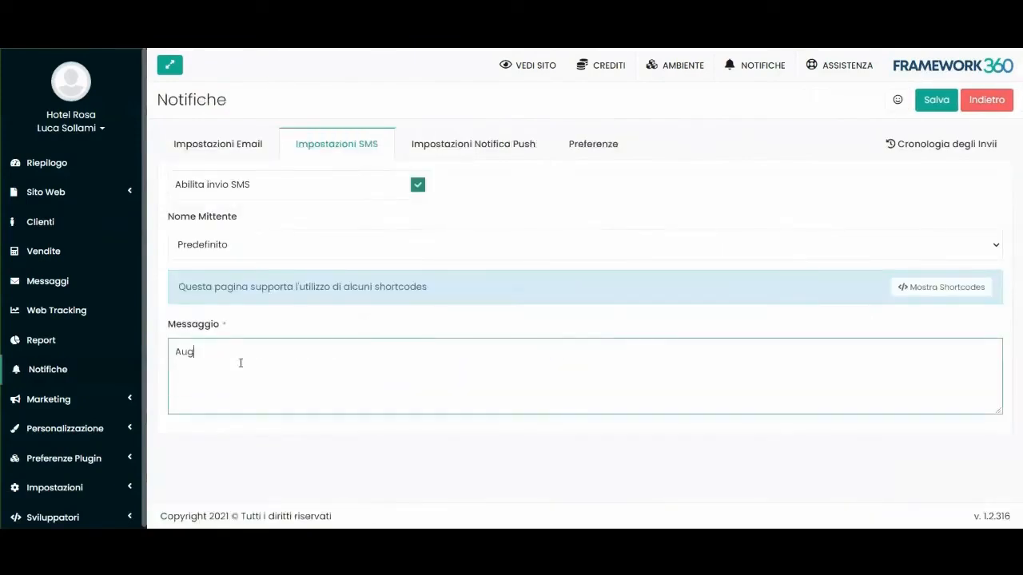
pyautogui.write(' buon compleanno per te uno scont')
pyautogui.press('BackSpace')
pyautogui.press('BackSpace')
pyautogui.press('BackSpace')
pyautogui.press('BackSpace')
pyautogui.press('BackSpace')
pyautogui.press('BackSpace')
pyautogui.press('BackSpace')
pyautogui.write('regalo:')
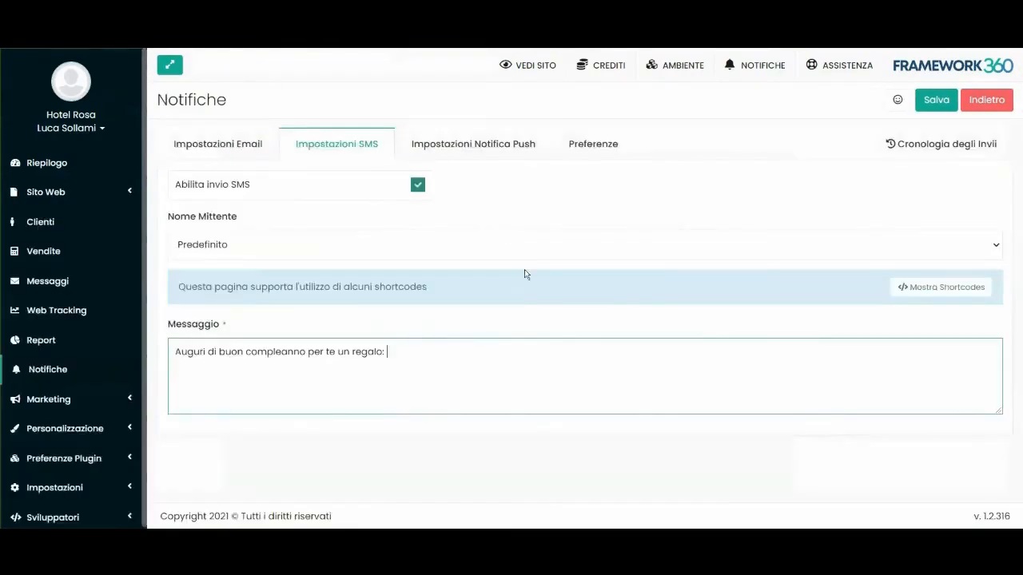
pyautogui.write('https://hotelrosa.framework360.it/')
# Enable push notification sending for the birthday notification and look over the public website.
pyautogui.click(473, 144)
pyautogui.click(355, 192)
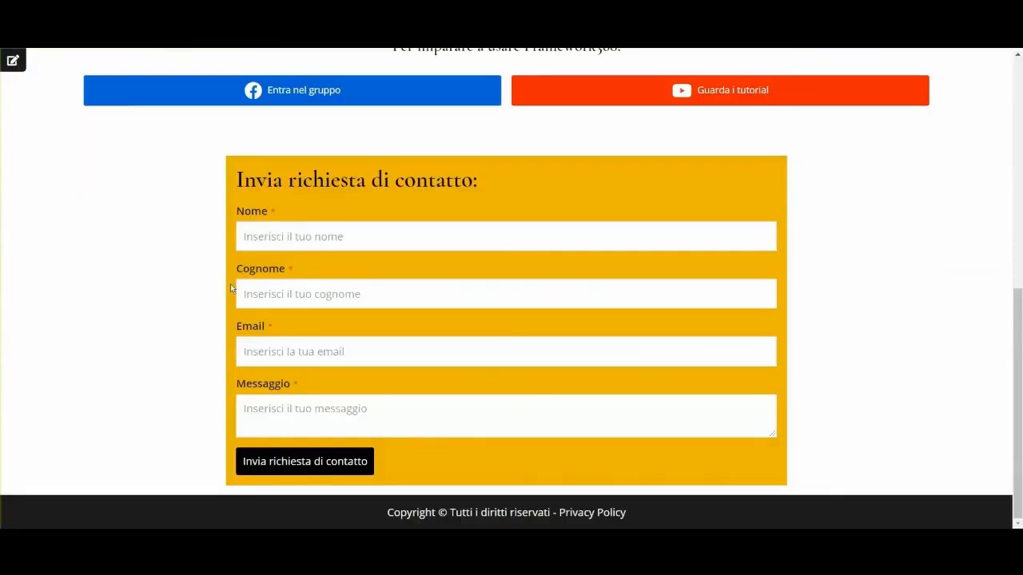
pyautogui.scroll(6, 321, 293)
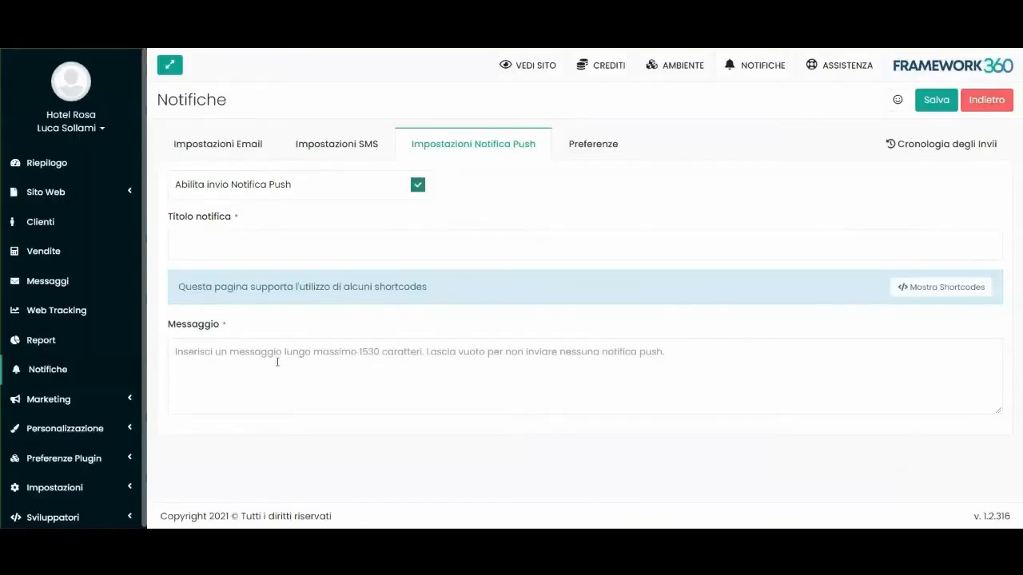
# Look over the title and message fields in the birthday notification's push settings.
pyautogui.click(277, 362)
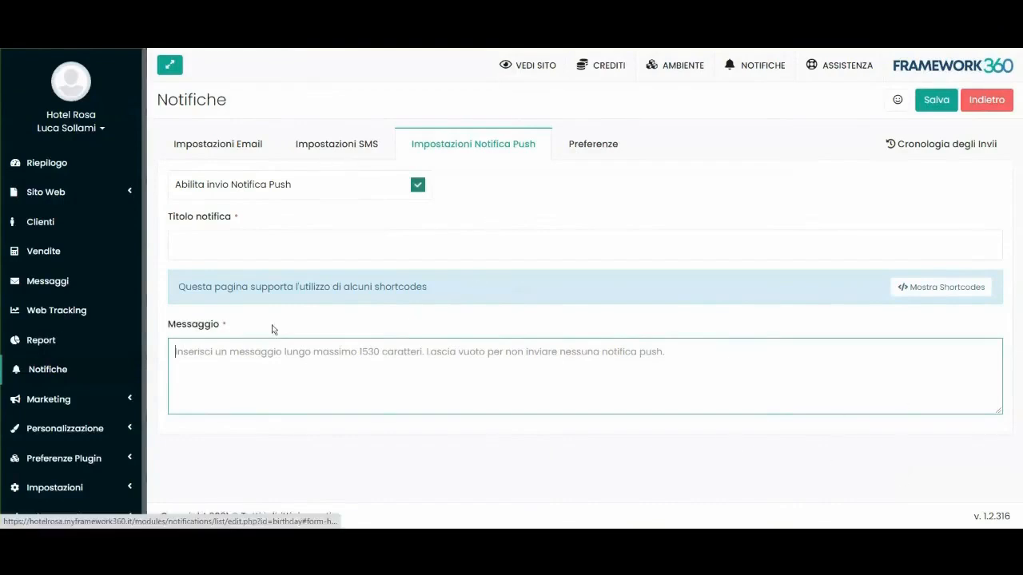
pyautogui.click(287, 247)
pyautogui.click(353, 361)
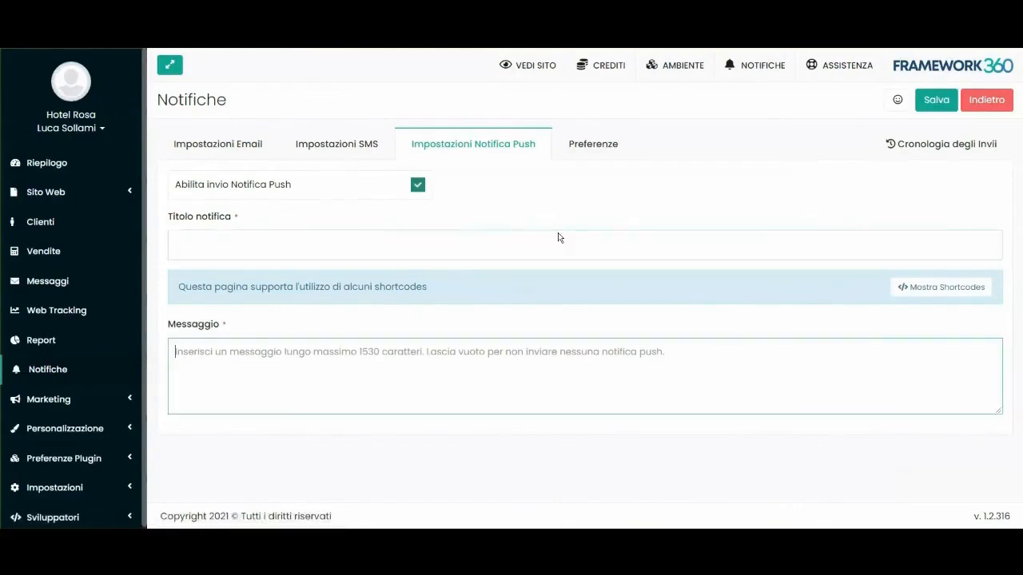
# Deactivate the birthday notification in its general preferences, check the email settings, and reactivate it.
pyautogui.click(590, 138)
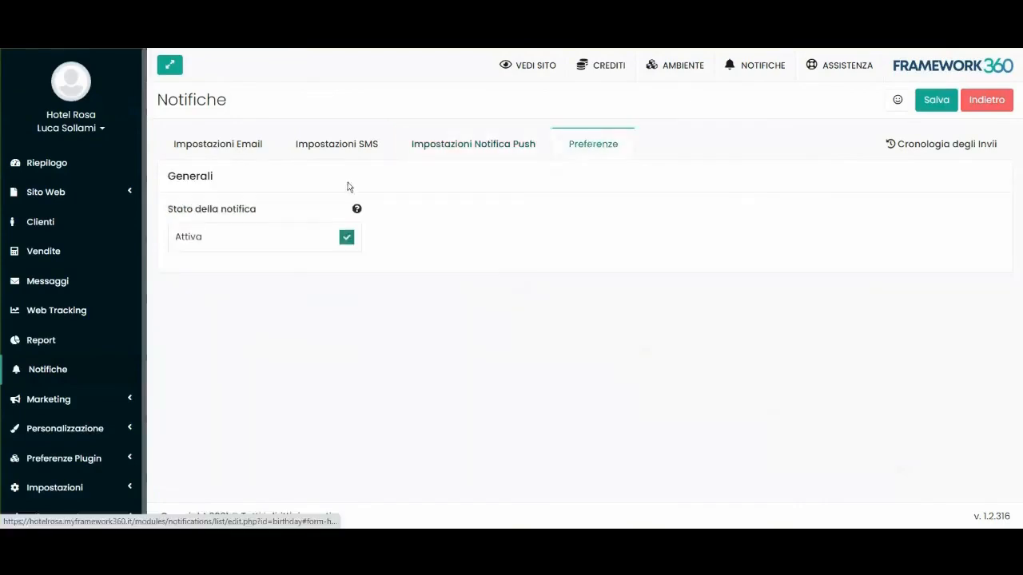
pyautogui.click(348, 238)
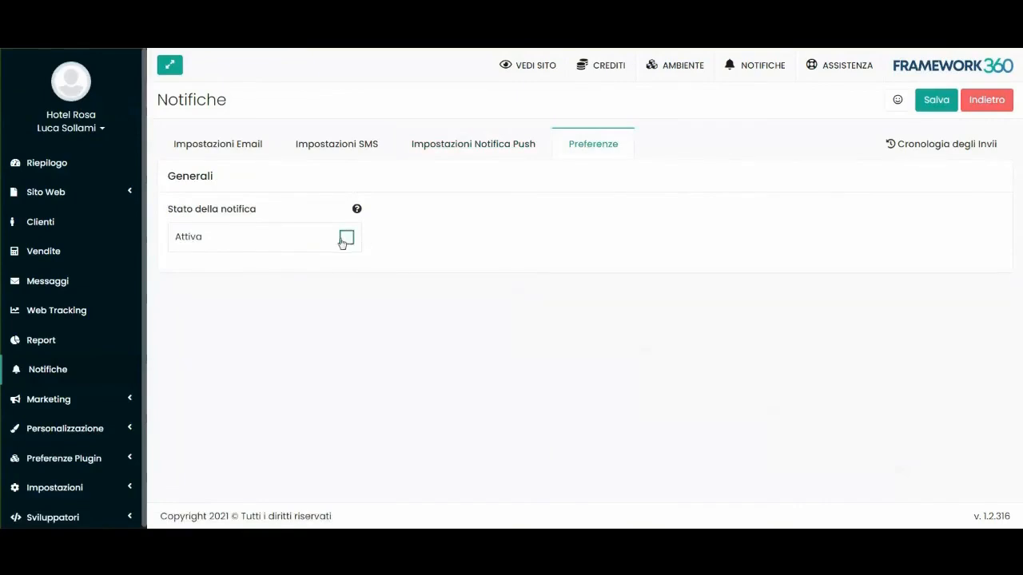
pyautogui.click(248, 154)
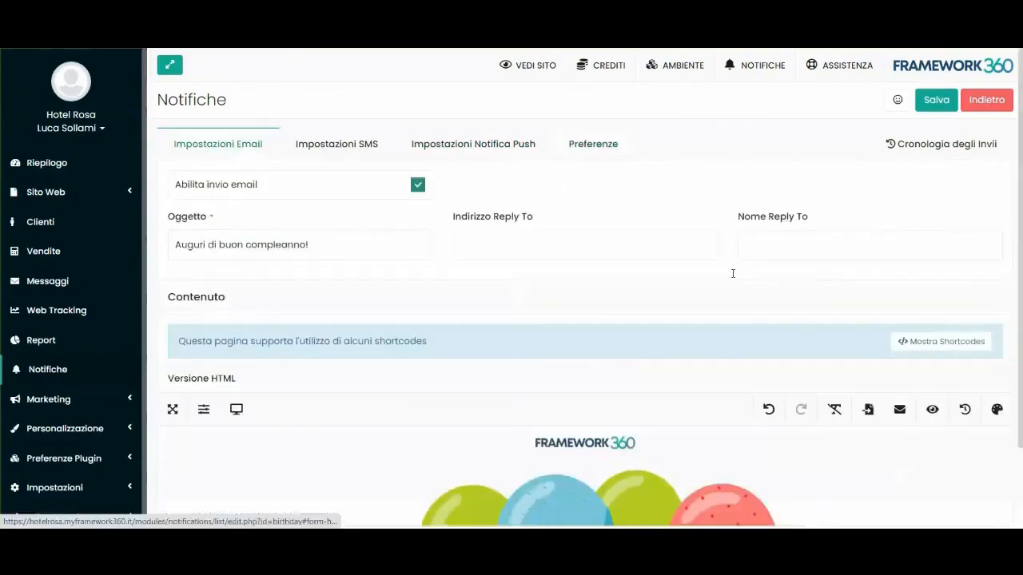
pyautogui.click(612, 146)
pyautogui.click(349, 239)
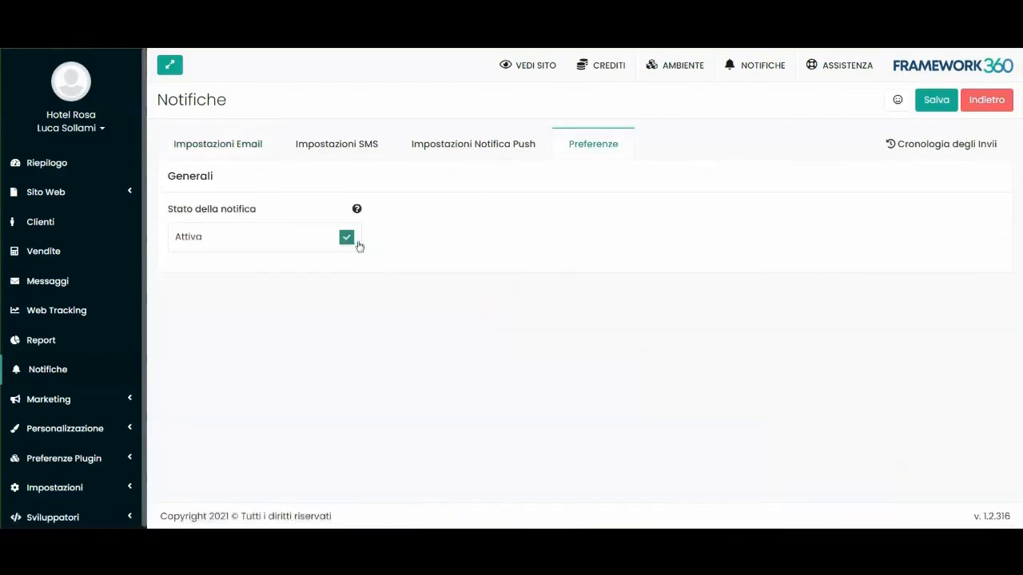
# View the sending history of the birthday notification.
pyautogui.click(943, 148)
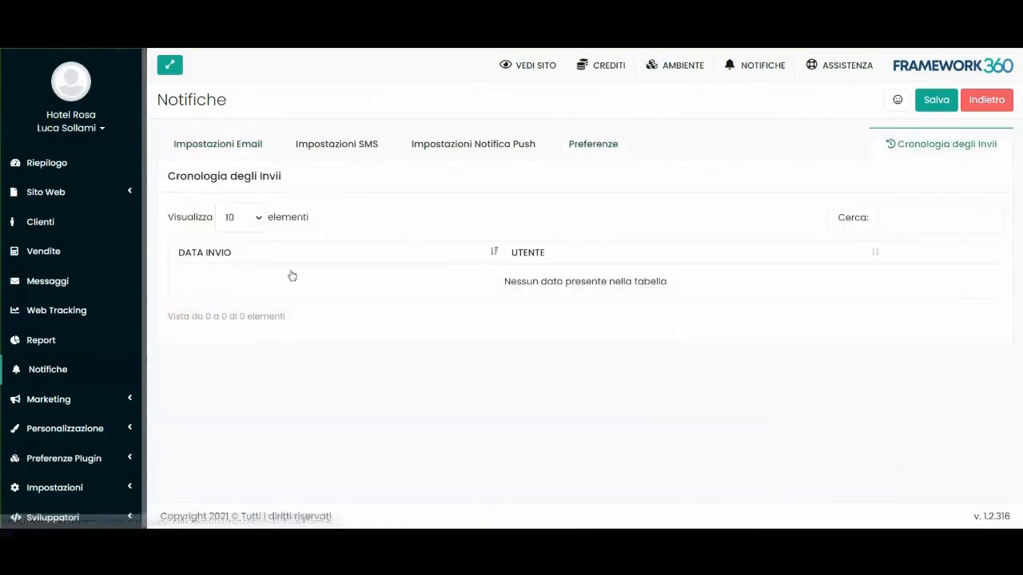